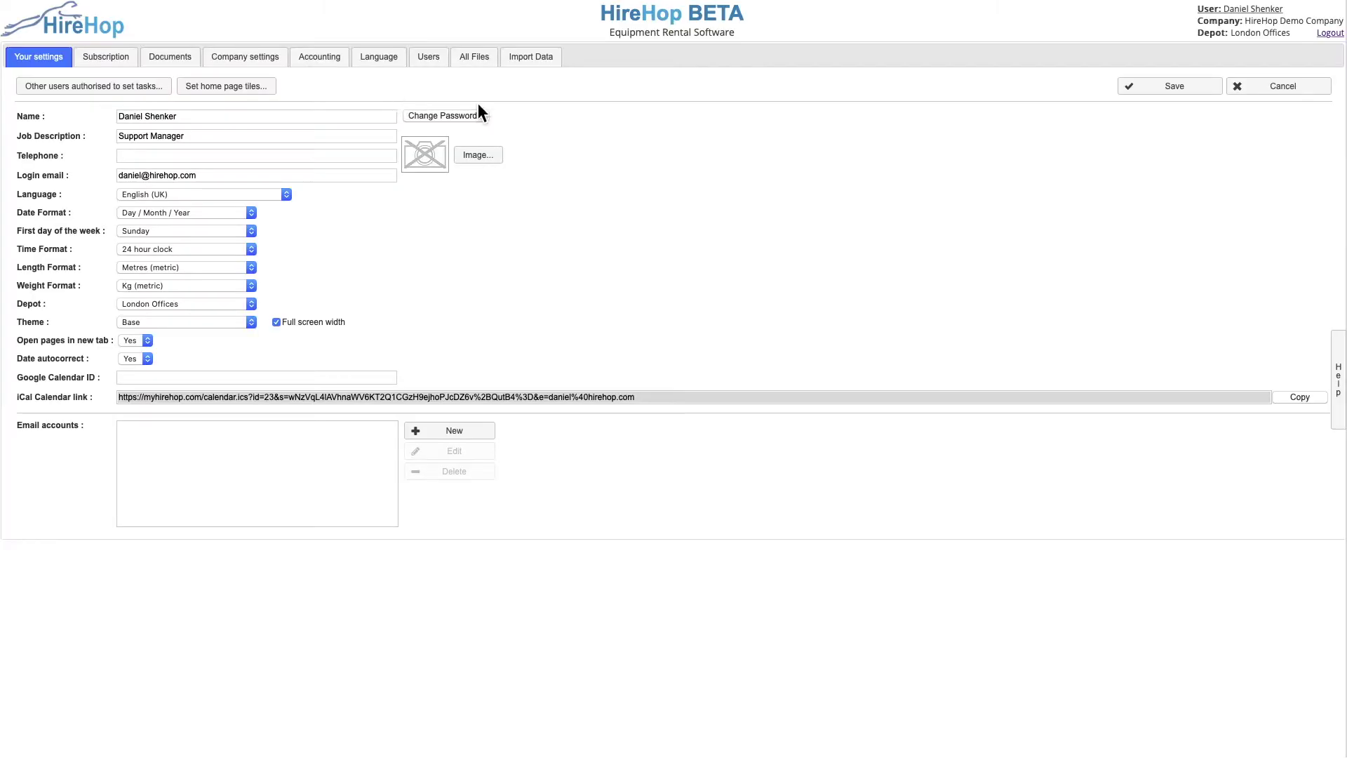
# Switch HireHop to Administrator mode, dismiss the warning and open the Accounting settings.
pyautogui.click(1235, 17)
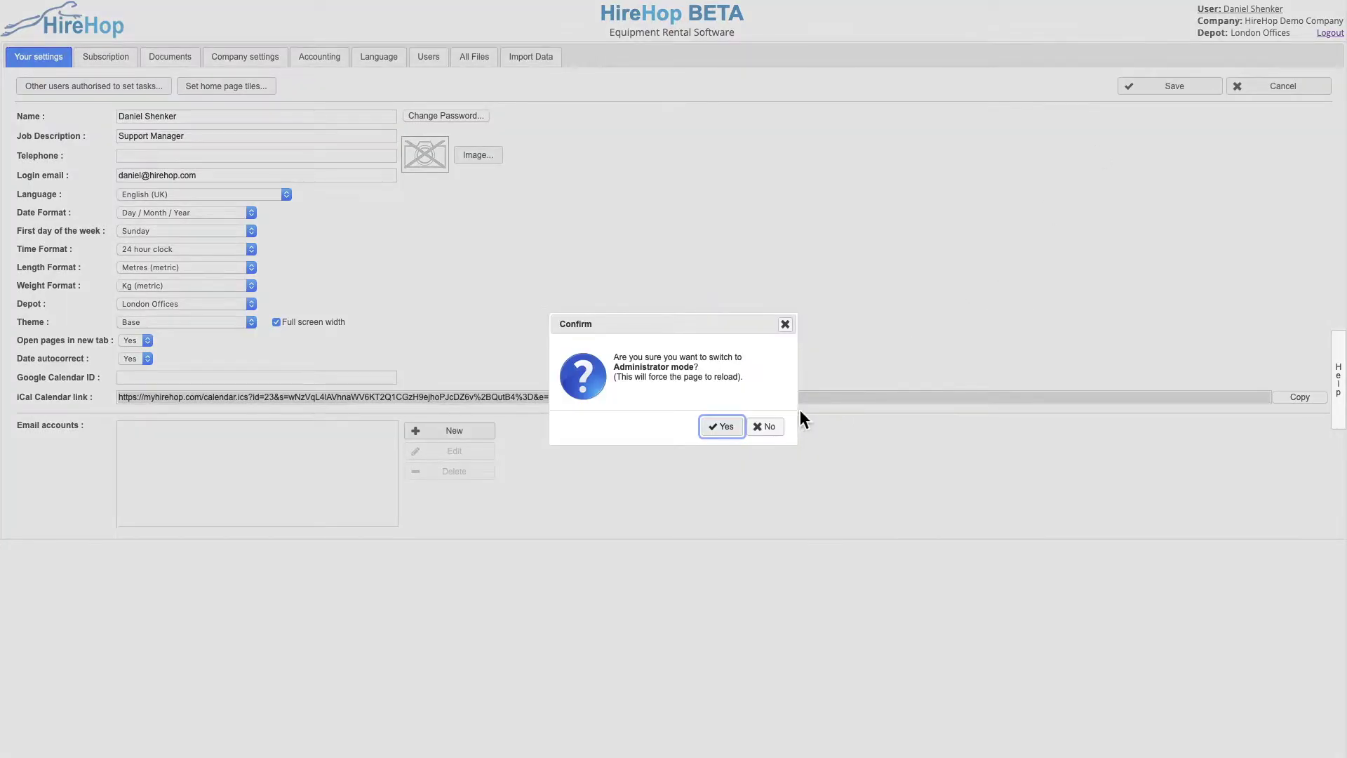
pyautogui.click(723, 428)
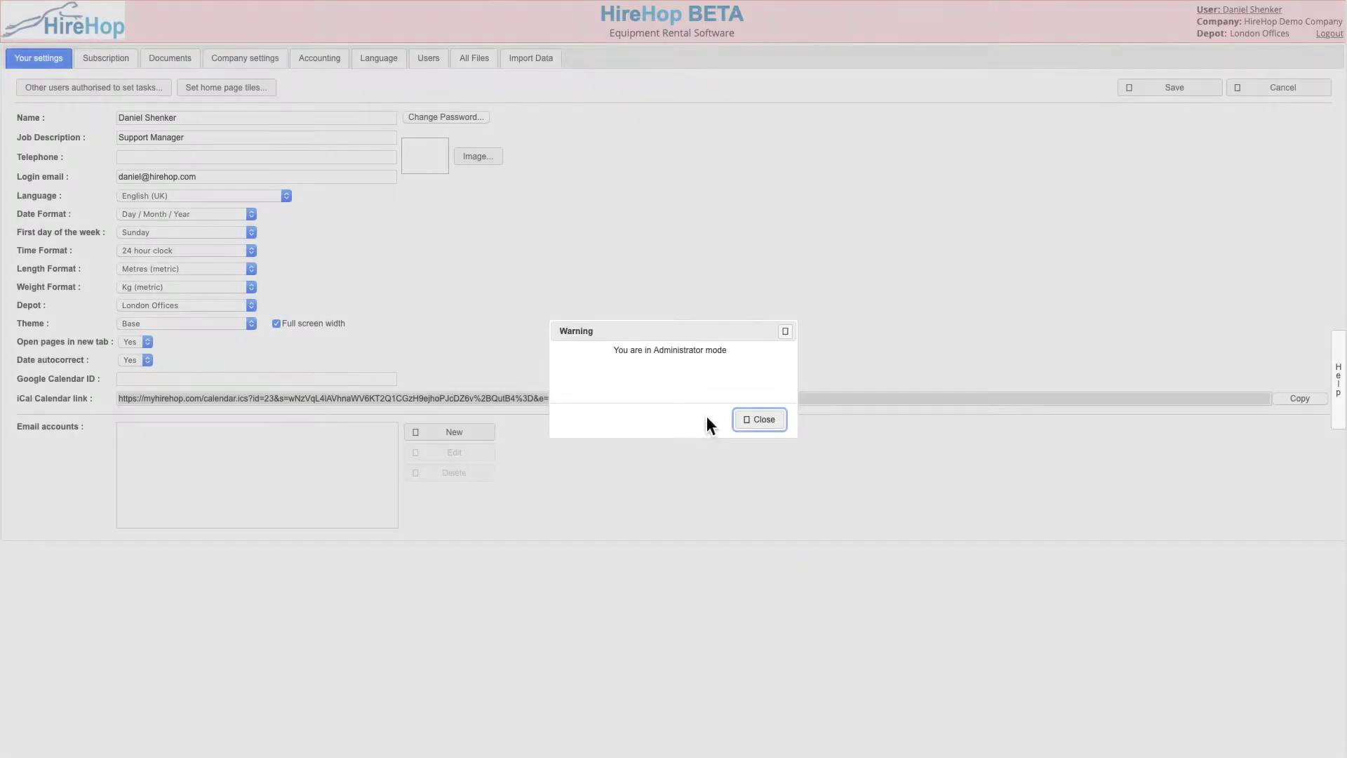
pyautogui.press('Return')
pyautogui.click(327, 61)
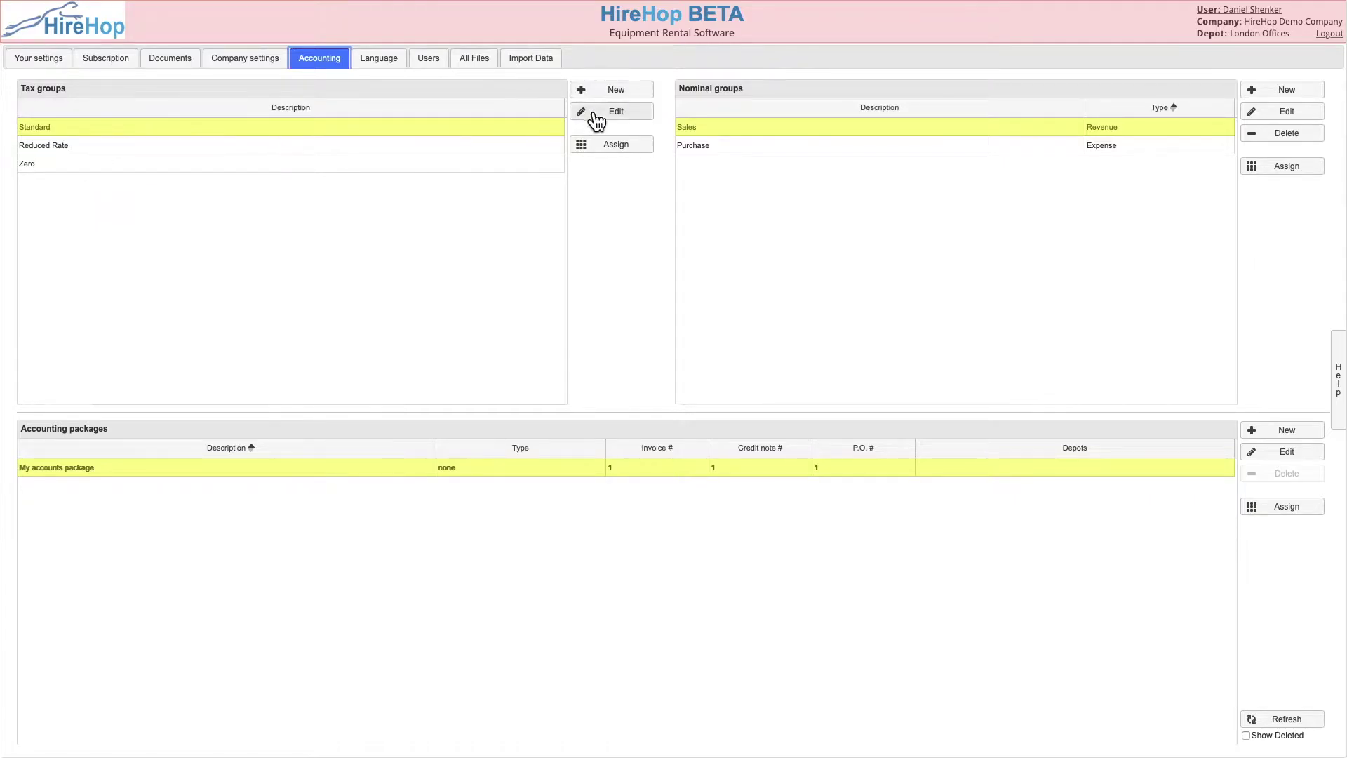
# Change the Reduced Rate tax group's description to Fuel and save it.
pyautogui.click(450, 145)
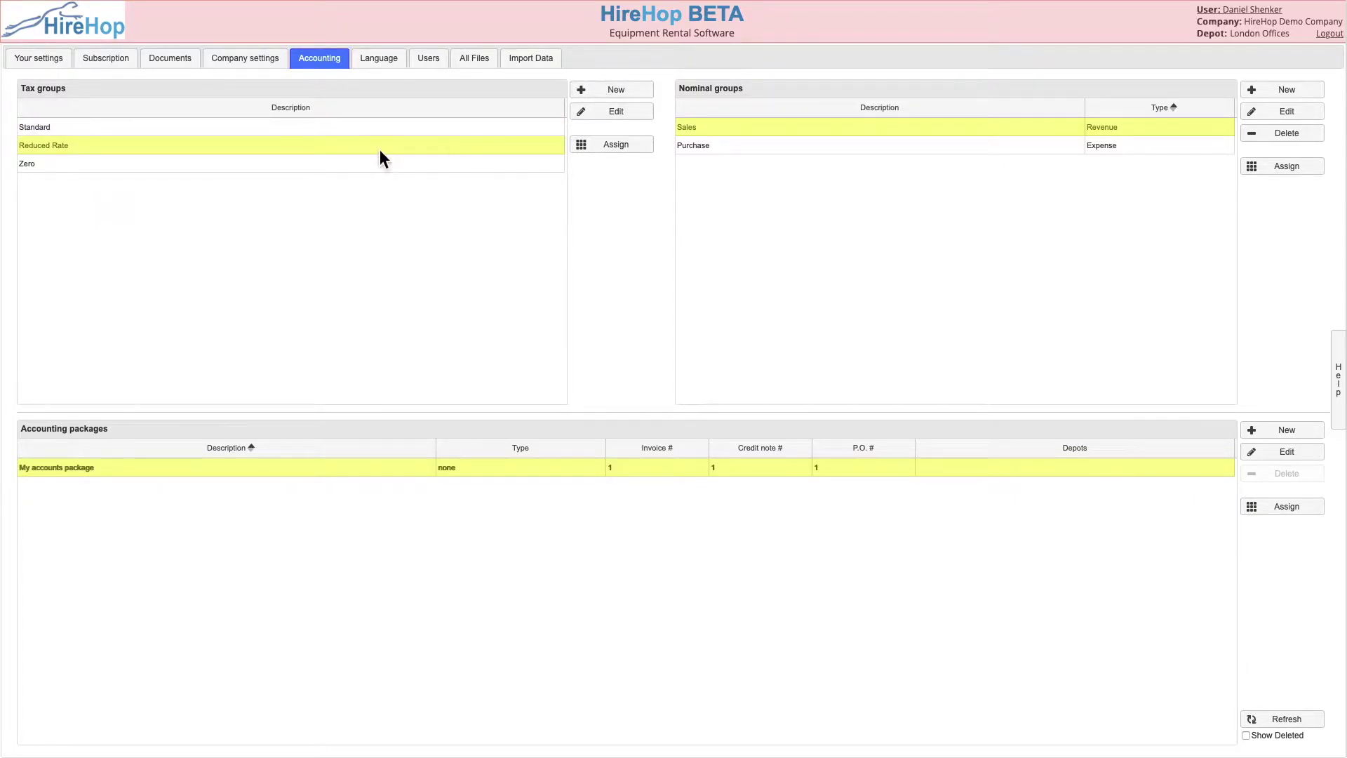
pyautogui.doubleClick(380, 147)
pyautogui.moveTo(689, 377); pyautogui.dragTo(544, 373)
pyautogui.write('Ful')
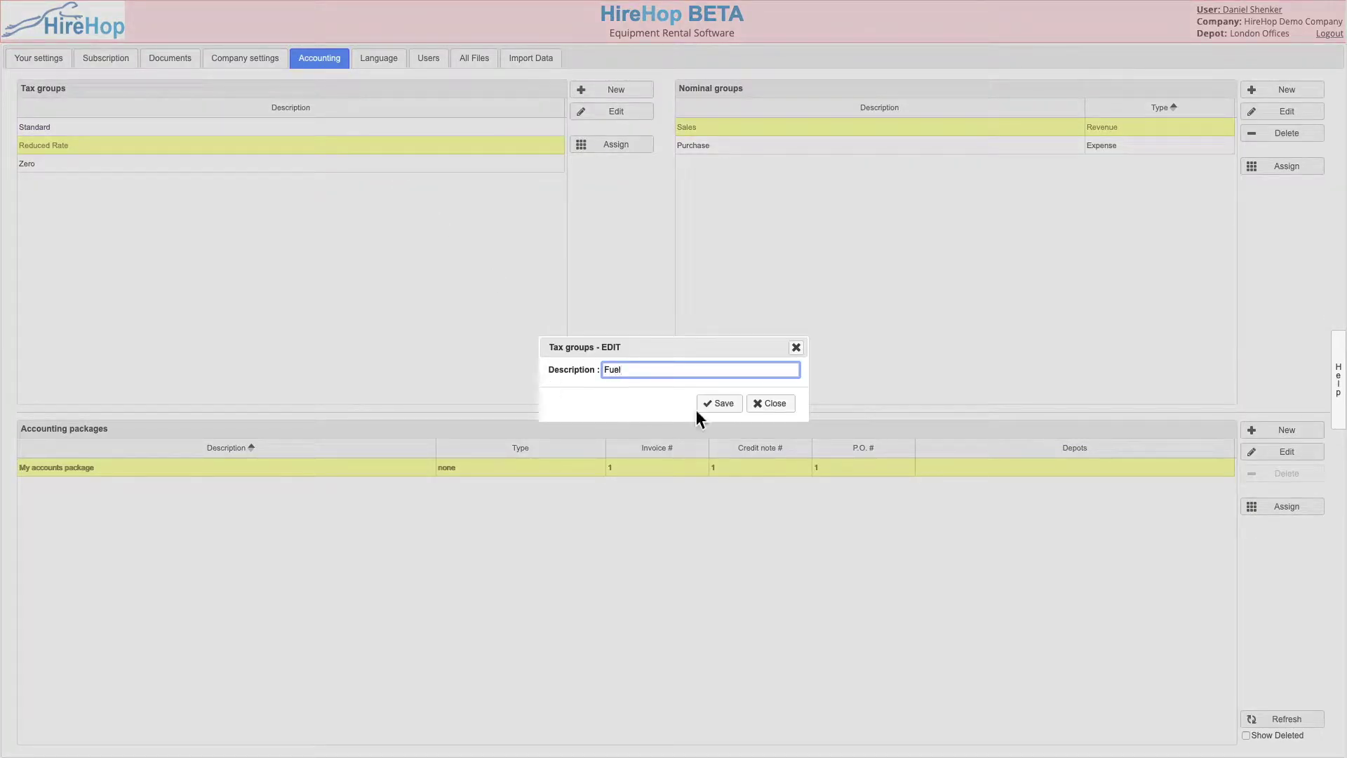
pyautogui.click(717, 402)
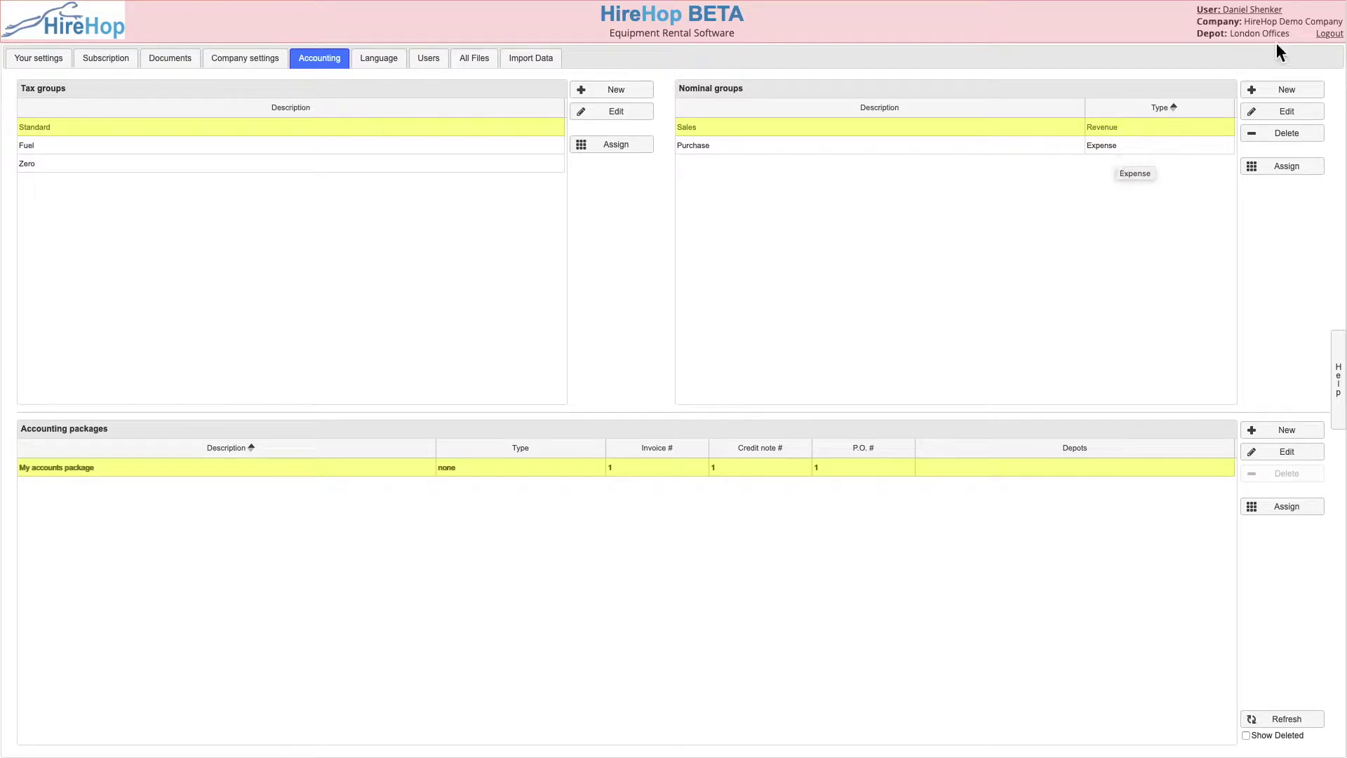
pyautogui.click(1286, 90)
# Add the nominal groups Equipment Hire and Equipment Sales, keeping type Revenue.
pyautogui.write('Equip')
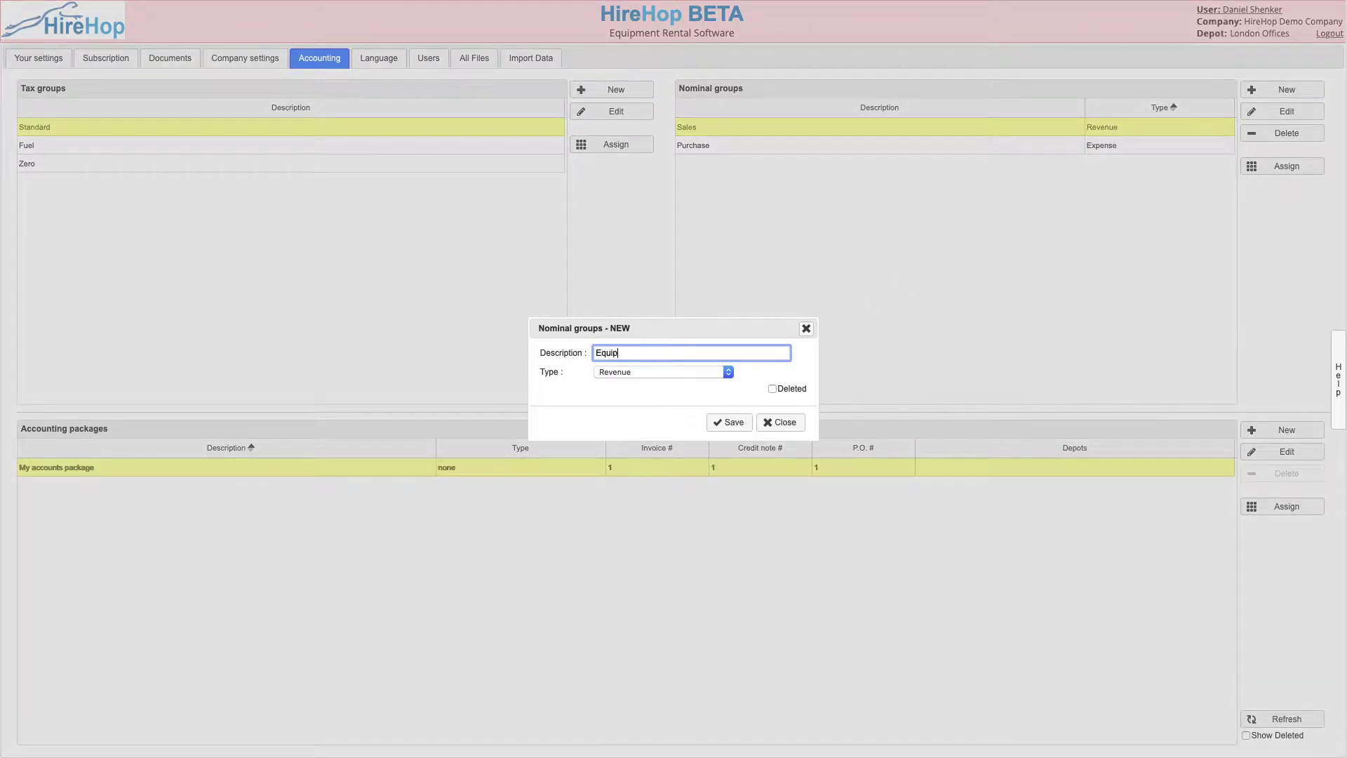
pyautogui.write('ment Hire')
pyautogui.click(730, 422)
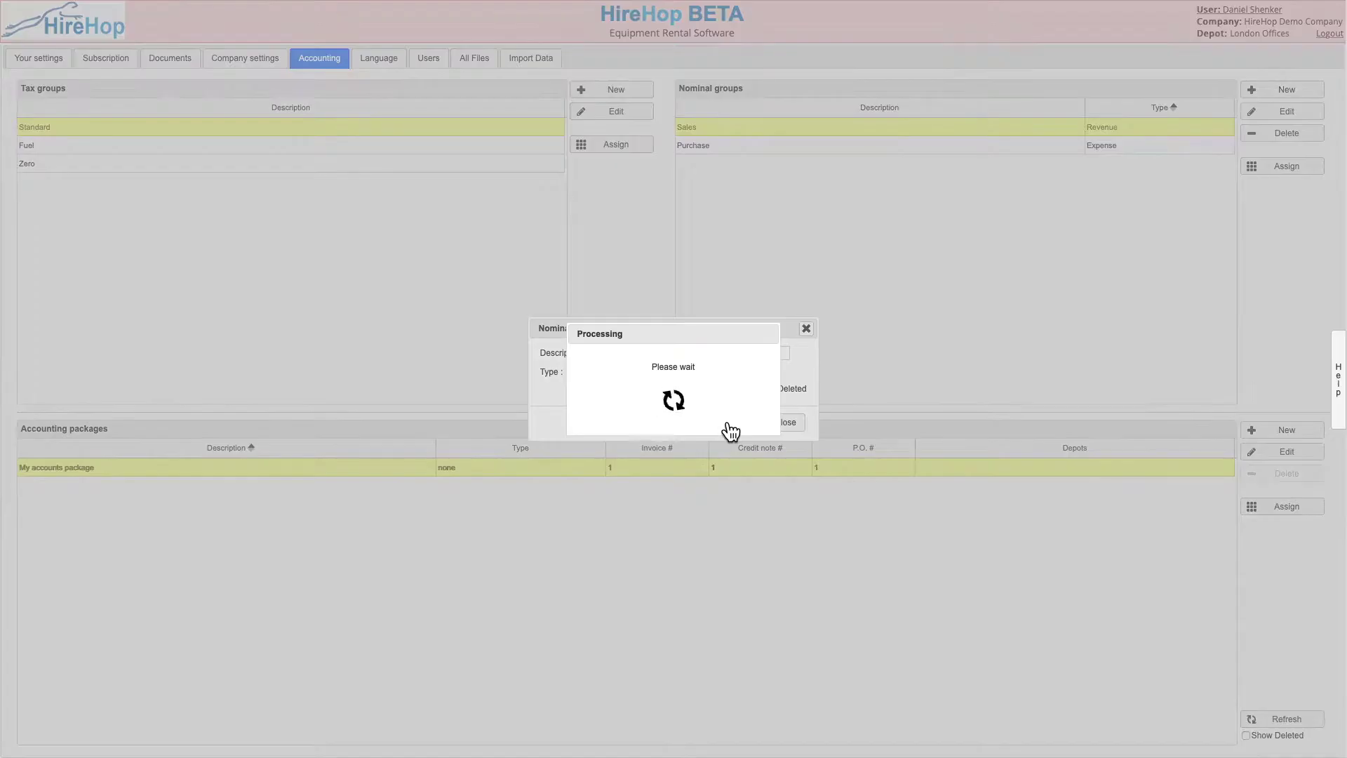
pyautogui.click(1297, 89)
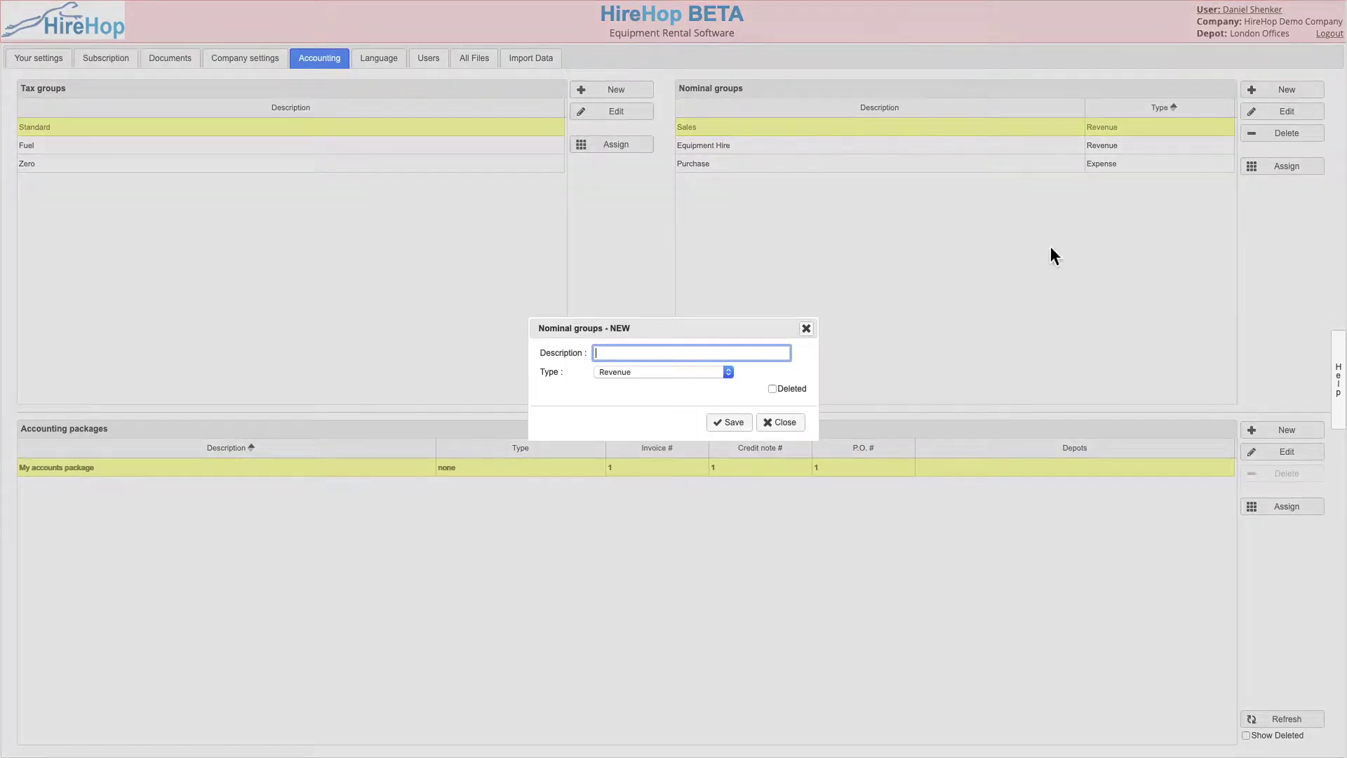
pyautogui.write('Equipment Sales')
pyautogui.click(624, 372)
pyautogui.click(636, 386)
pyautogui.click(659, 372)
pyautogui.click(729, 422)
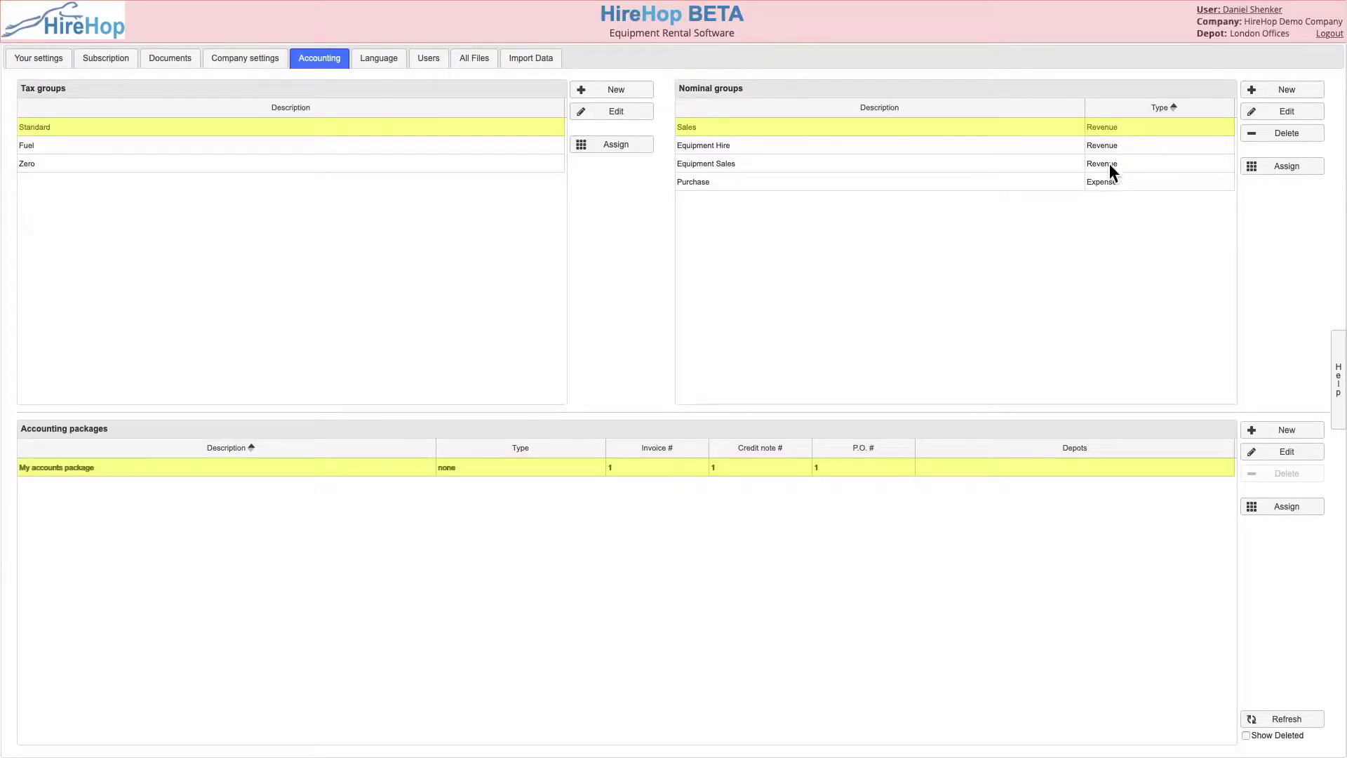
# Start a new accounting package integrated with QuickBooks Online.
pyautogui.click(1298, 433)
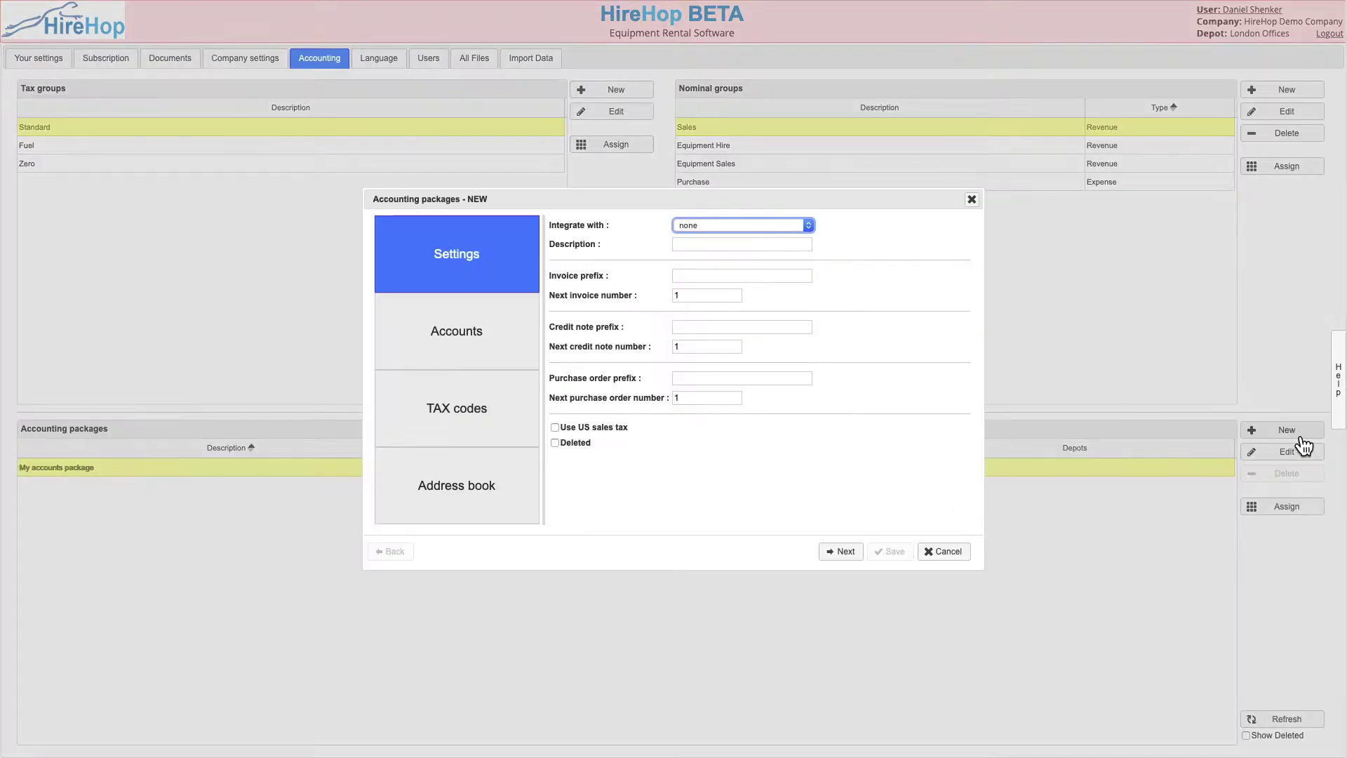
pyautogui.click(756, 229)
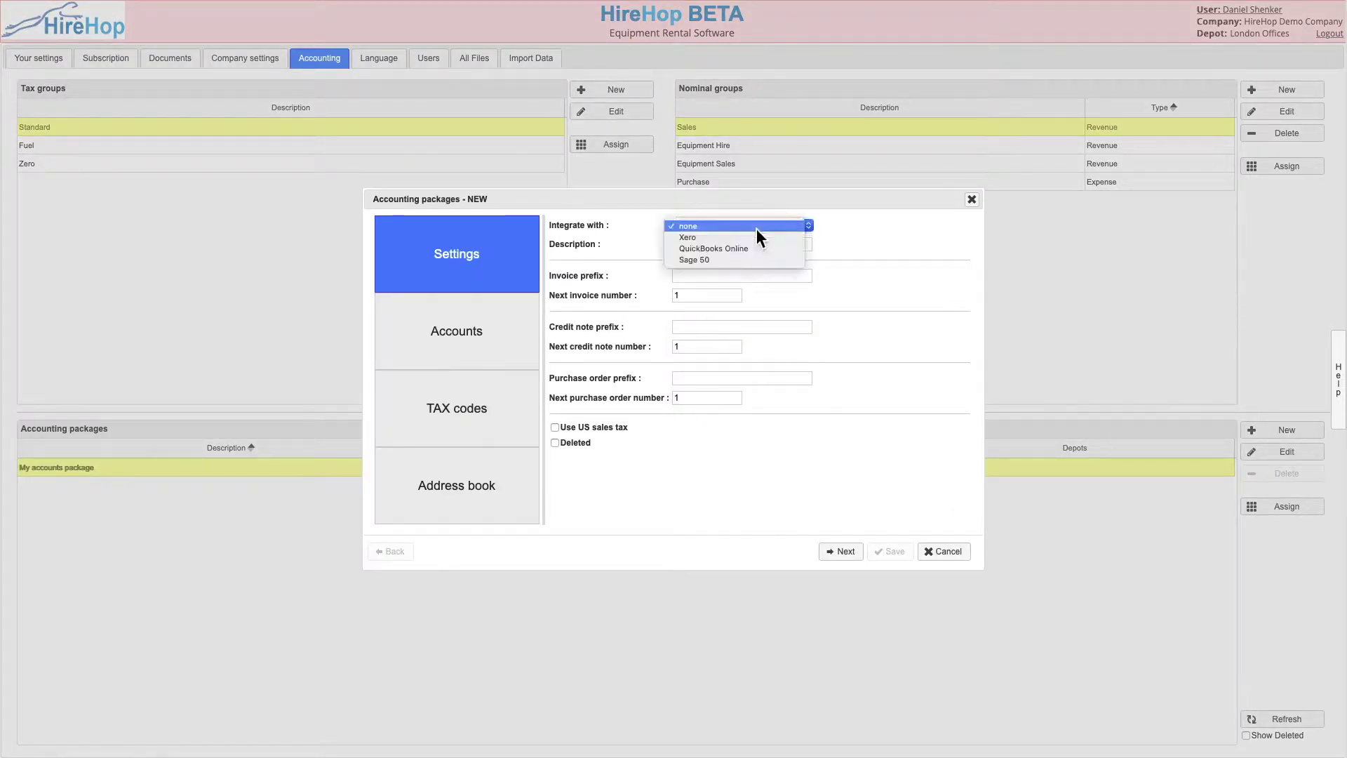
pyautogui.click(729, 246)
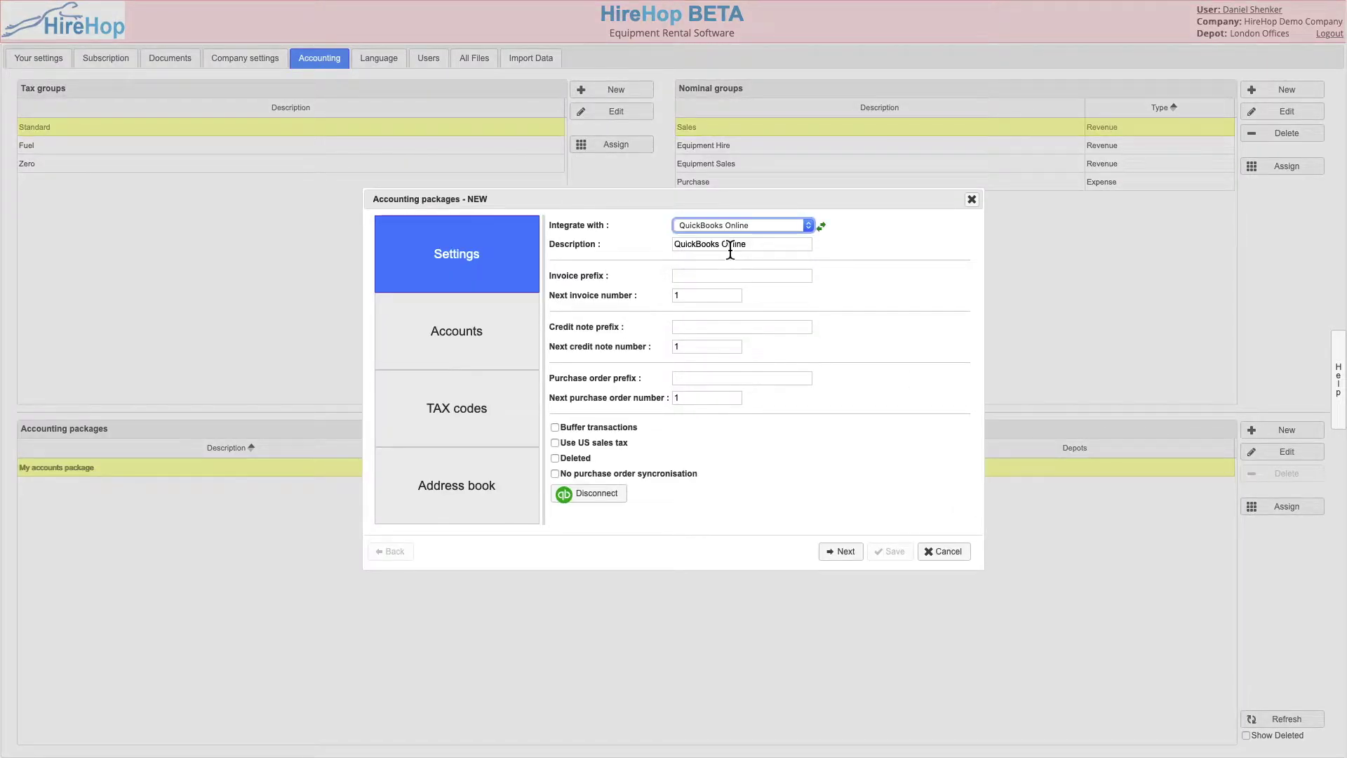
pyautogui.click(685, 276)
# Enter invoice prefix INV and next number 200 for invoices, credit notes and purchase orders.
pyautogui.write('INV')
pyautogui.press('Tab')
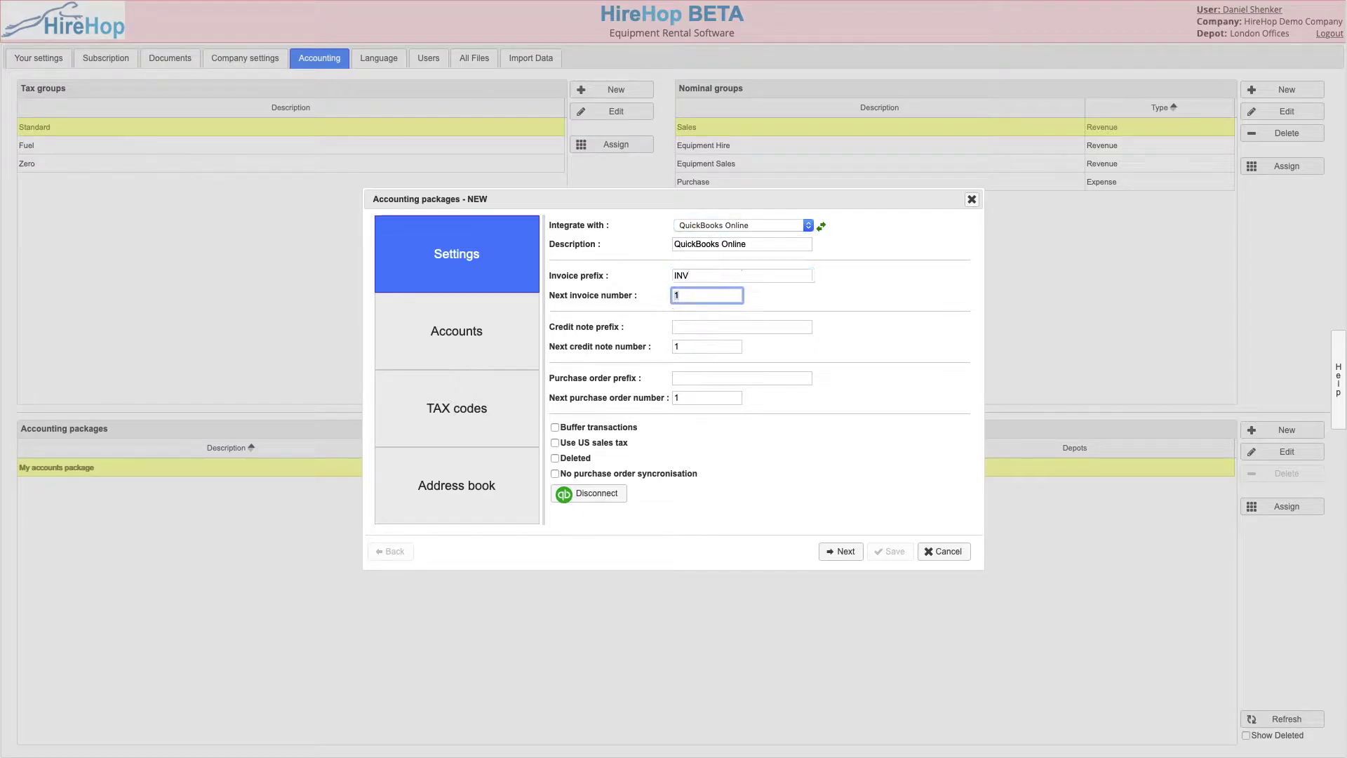
pyautogui.write('200')
pyautogui.press('Tab')
pyautogui.write('CR')
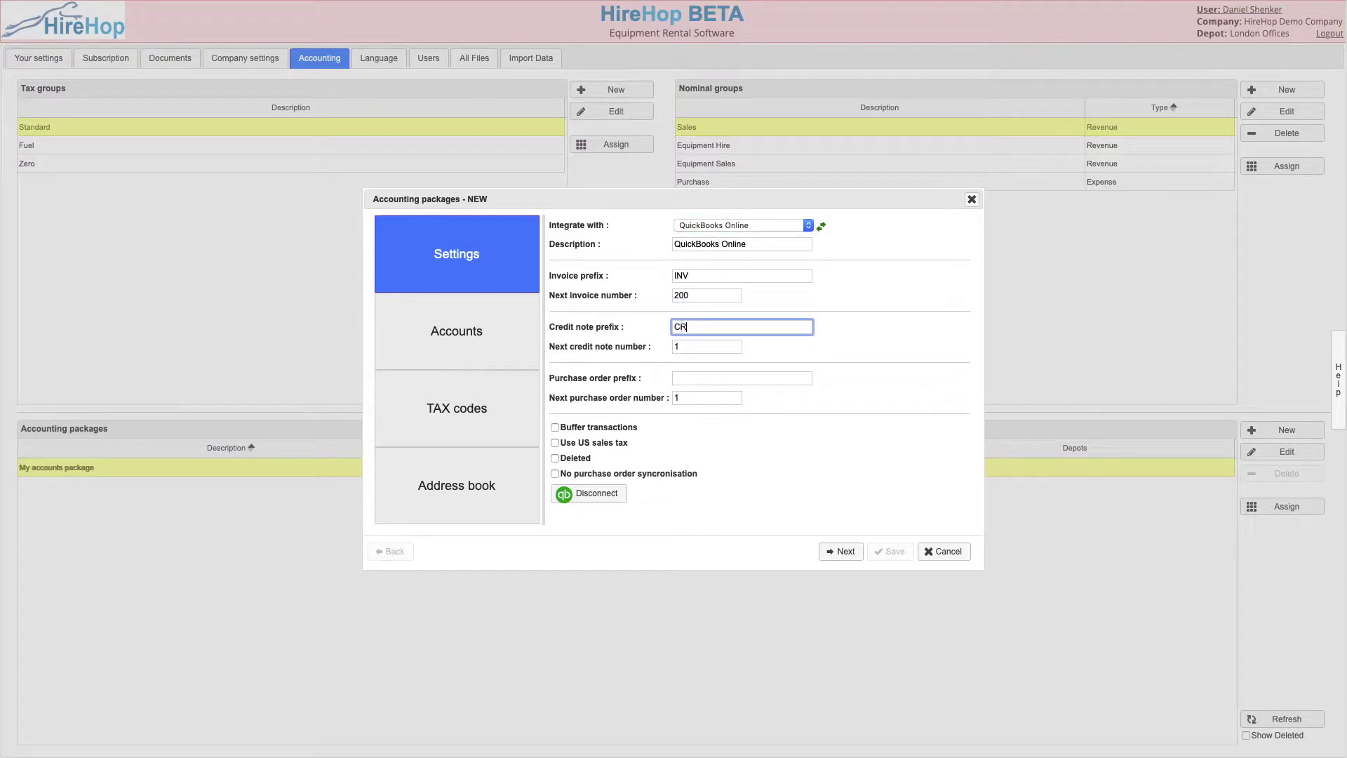
pyautogui.press('Tab')
pyautogui.write('200')
pyautogui.press('Tab')
pyautogui.press('Tab')
pyautogui.write('200')
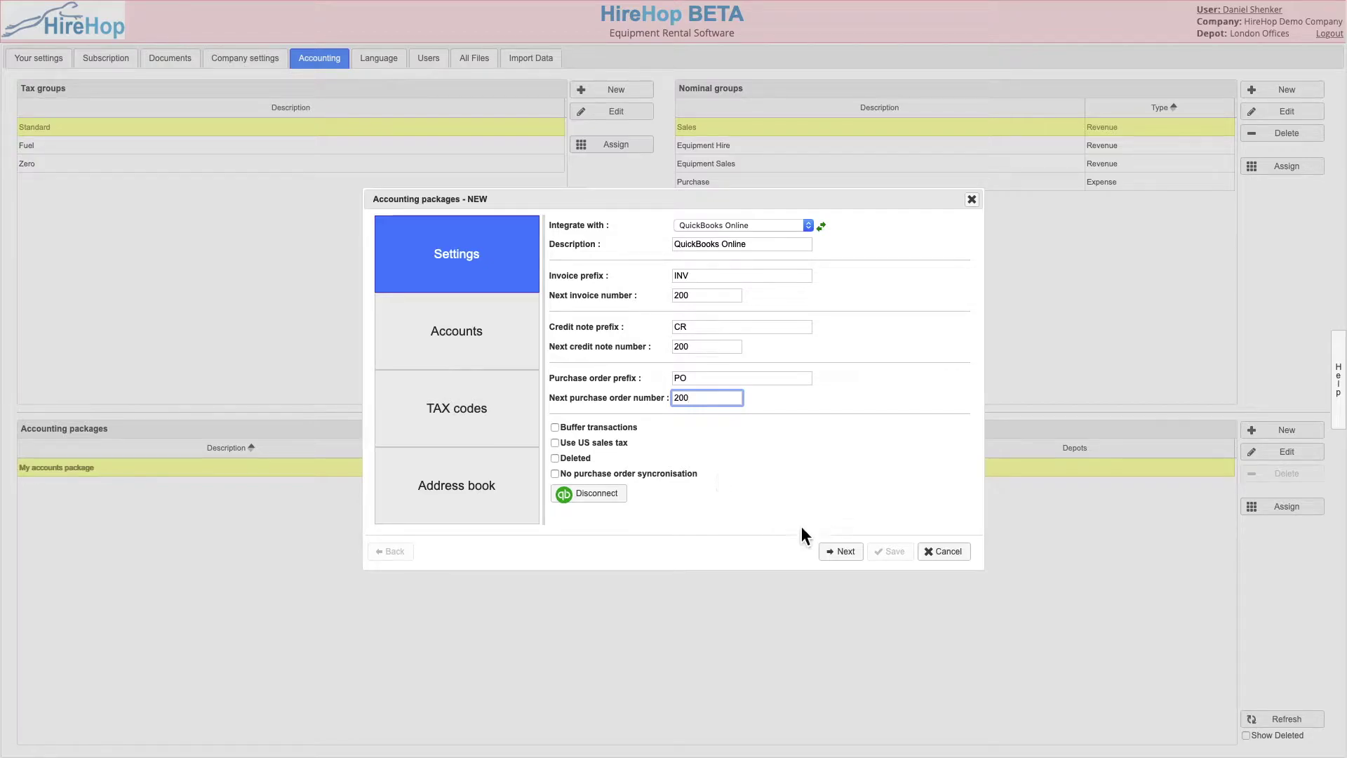
# On the Accounts page, delete the Rent, Rates and Insurance nominal codes.
pyautogui.click(843, 551)
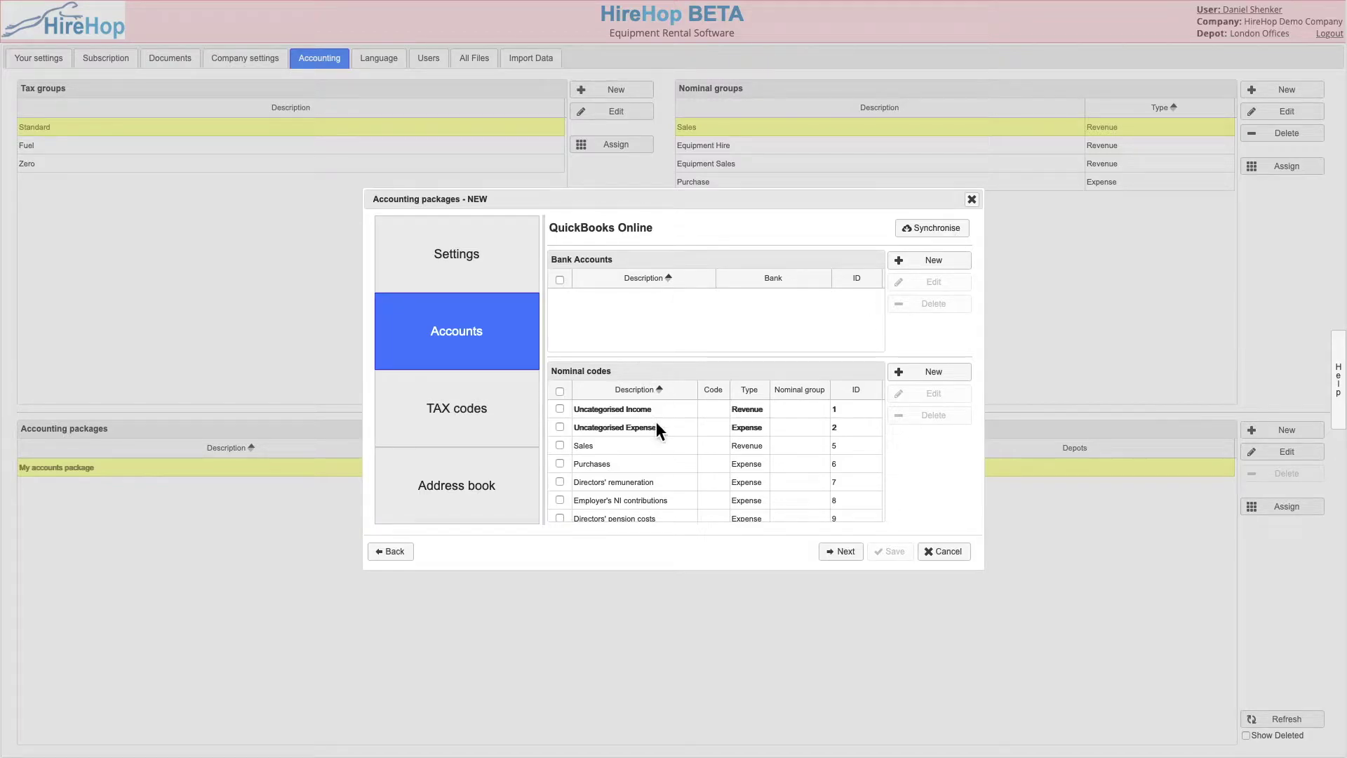
pyautogui.scroll(-4, 663, 470)
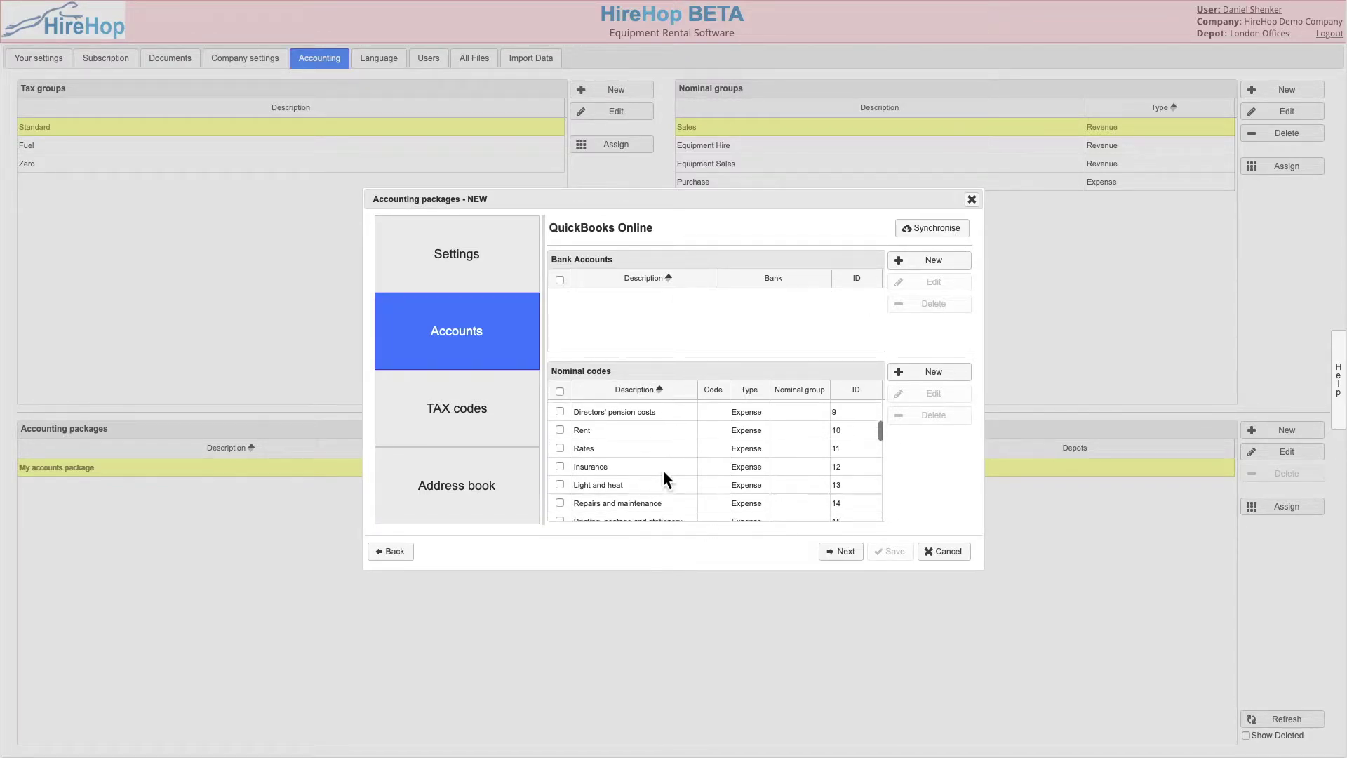
pyautogui.moveTo(598, 435); pyautogui.dragTo(595, 466)
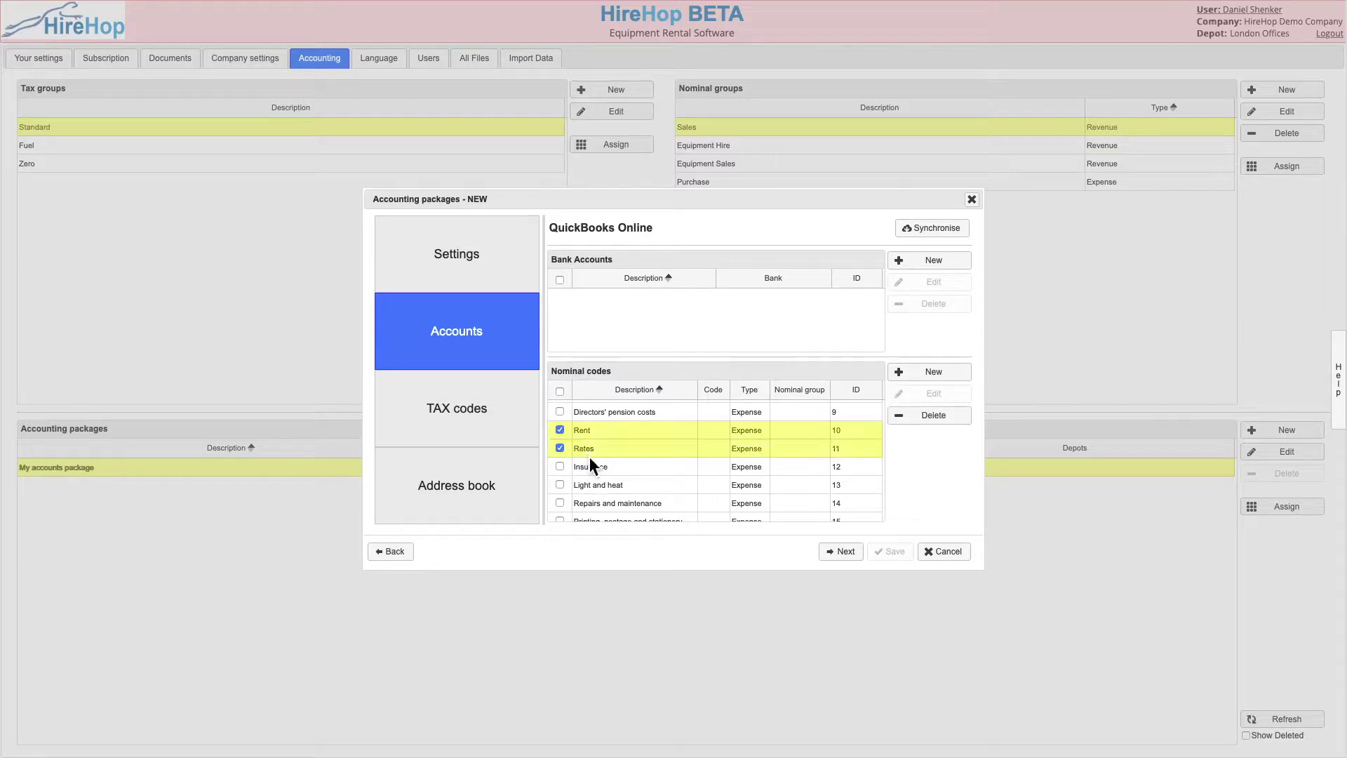
pyautogui.click(911, 416)
pyautogui.click(723, 428)
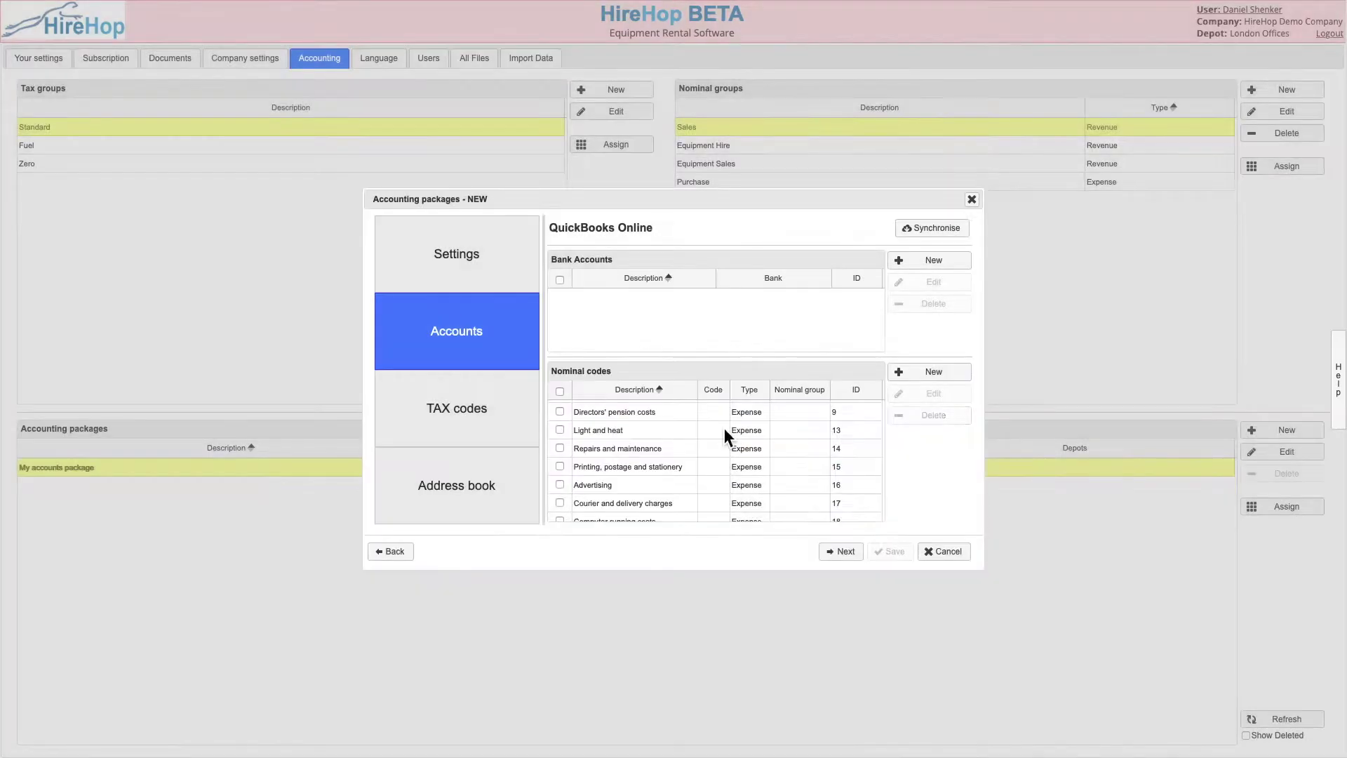
pyautogui.scroll(3, 724, 428)
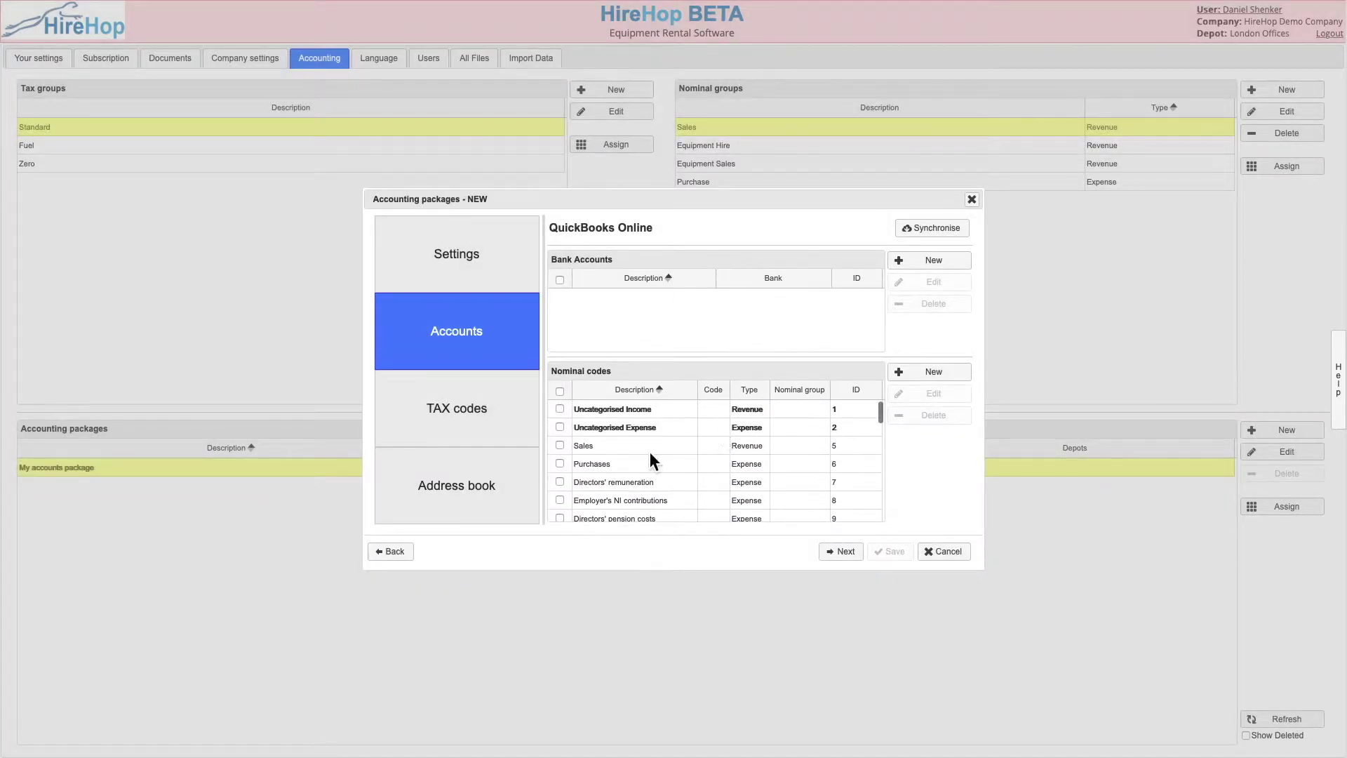
# Mark the Sales and Purchases nominal codes as defaults, then continue to tax codes.
pyautogui.click(643, 450)
pyautogui.click(911, 394)
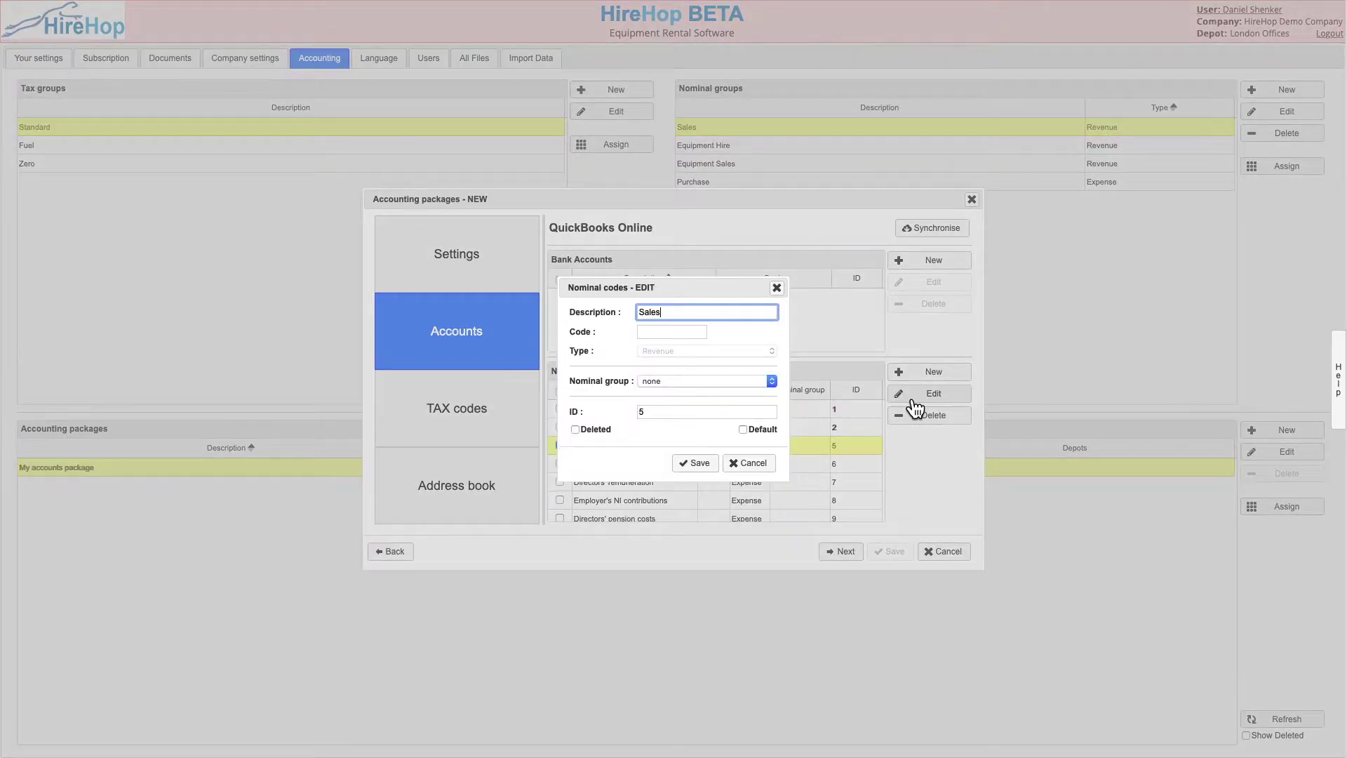
pyautogui.click(759, 430)
pyautogui.click(710, 465)
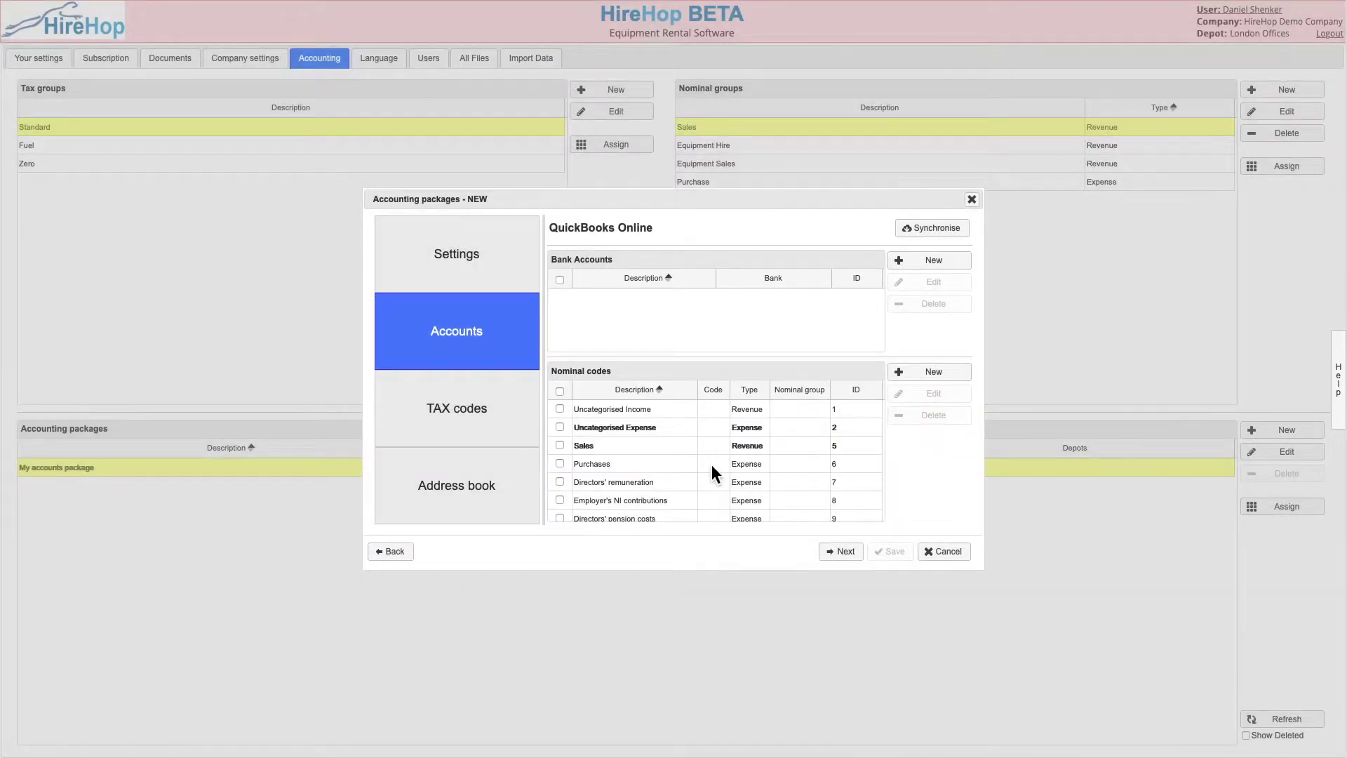
pyautogui.click(628, 467)
pyautogui.click(936, 395)
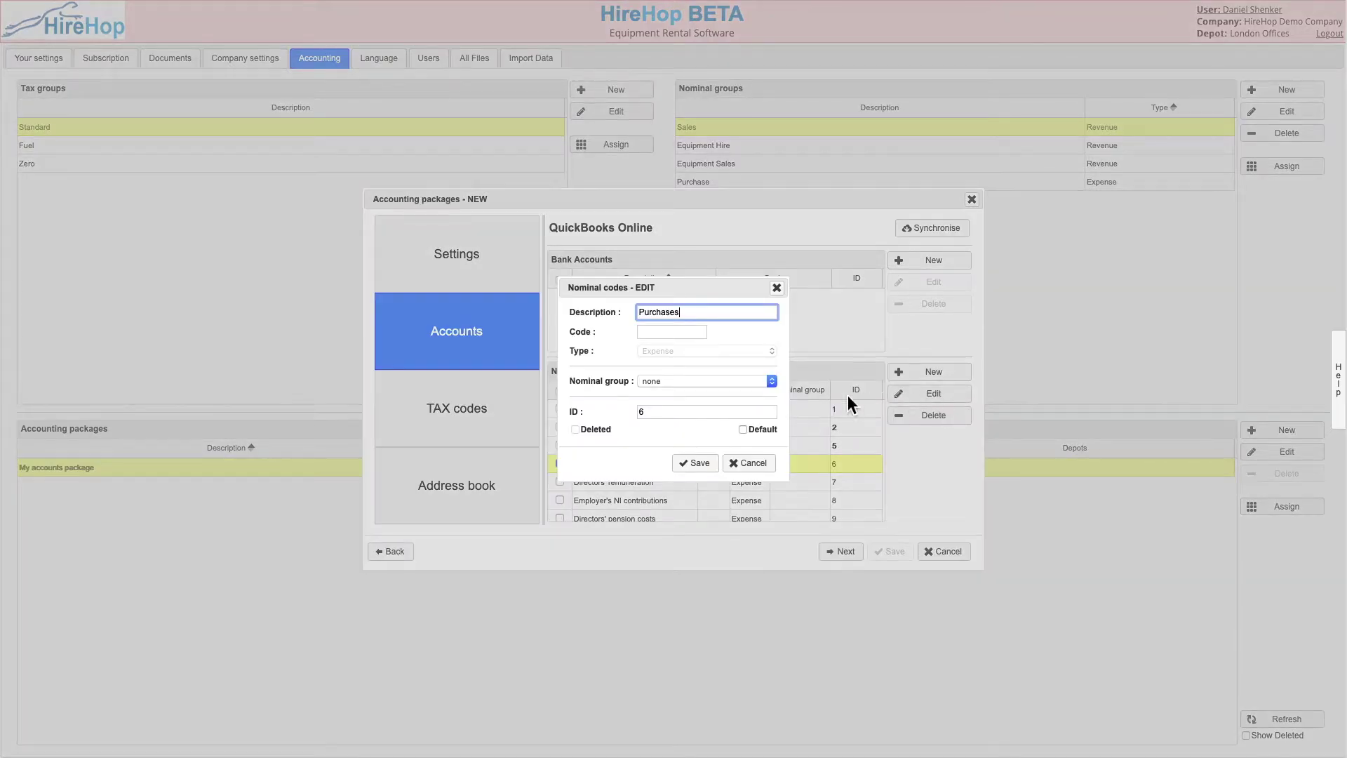
pyautogui.click(753, 429)
pyautogui.click(709, 464)
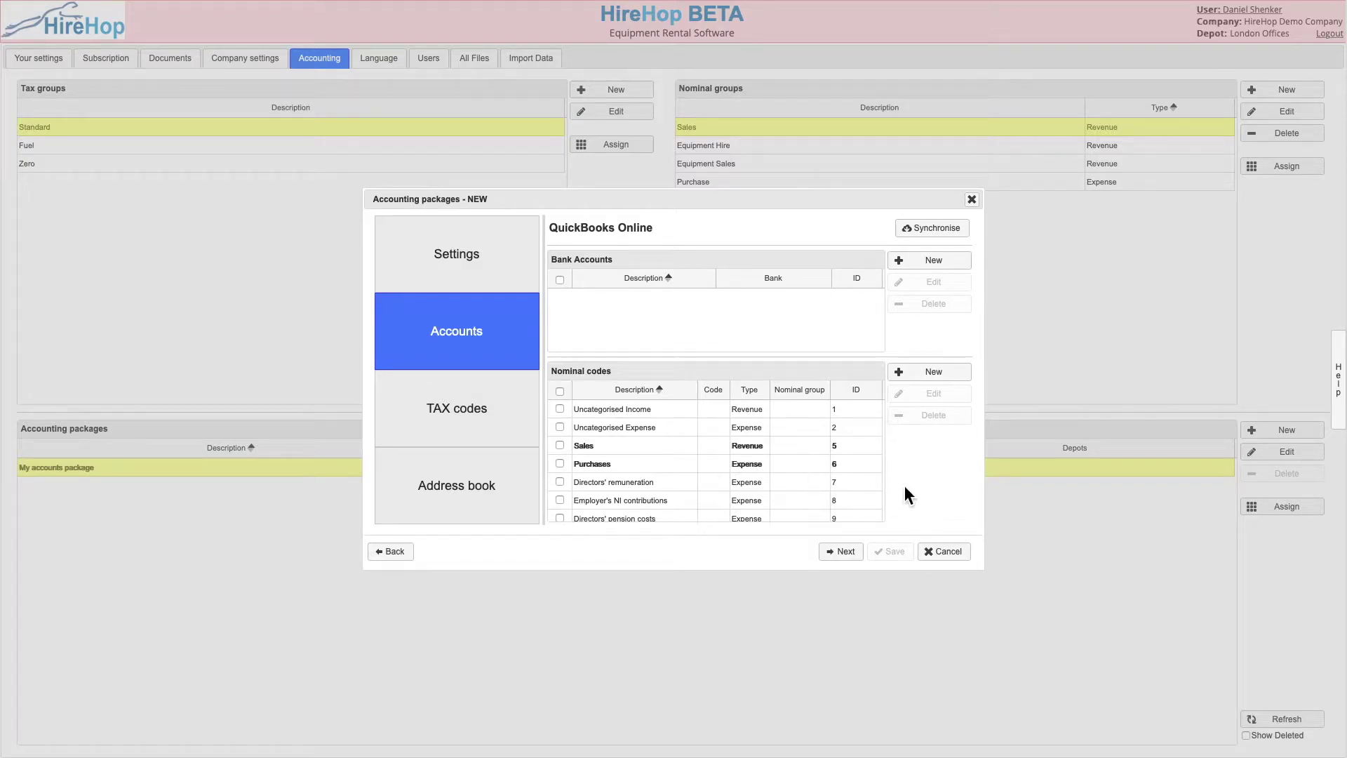
pyautogui.click(843, 551)
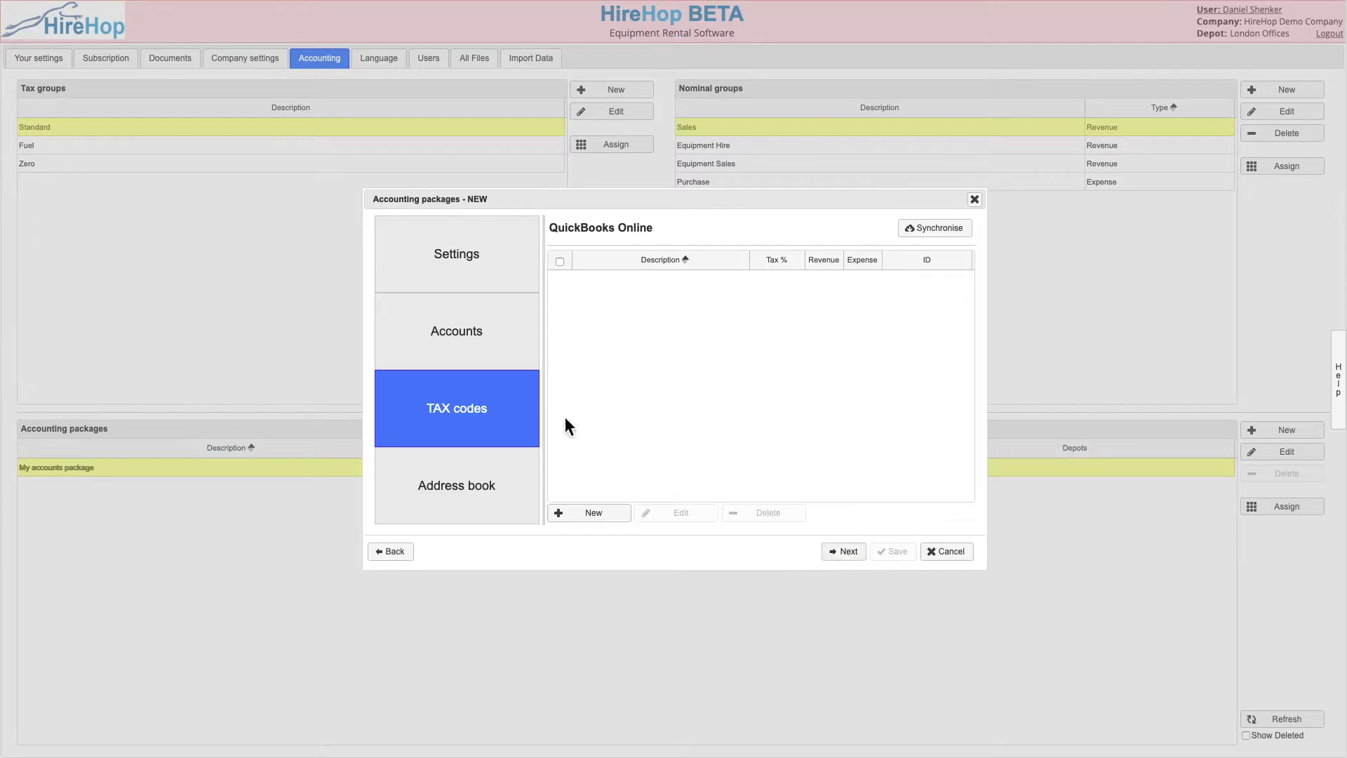
# Synchronise tax codes from QuickBooks Online and delete the EC Goods Standard code.
pyautogui.click(959, 237)
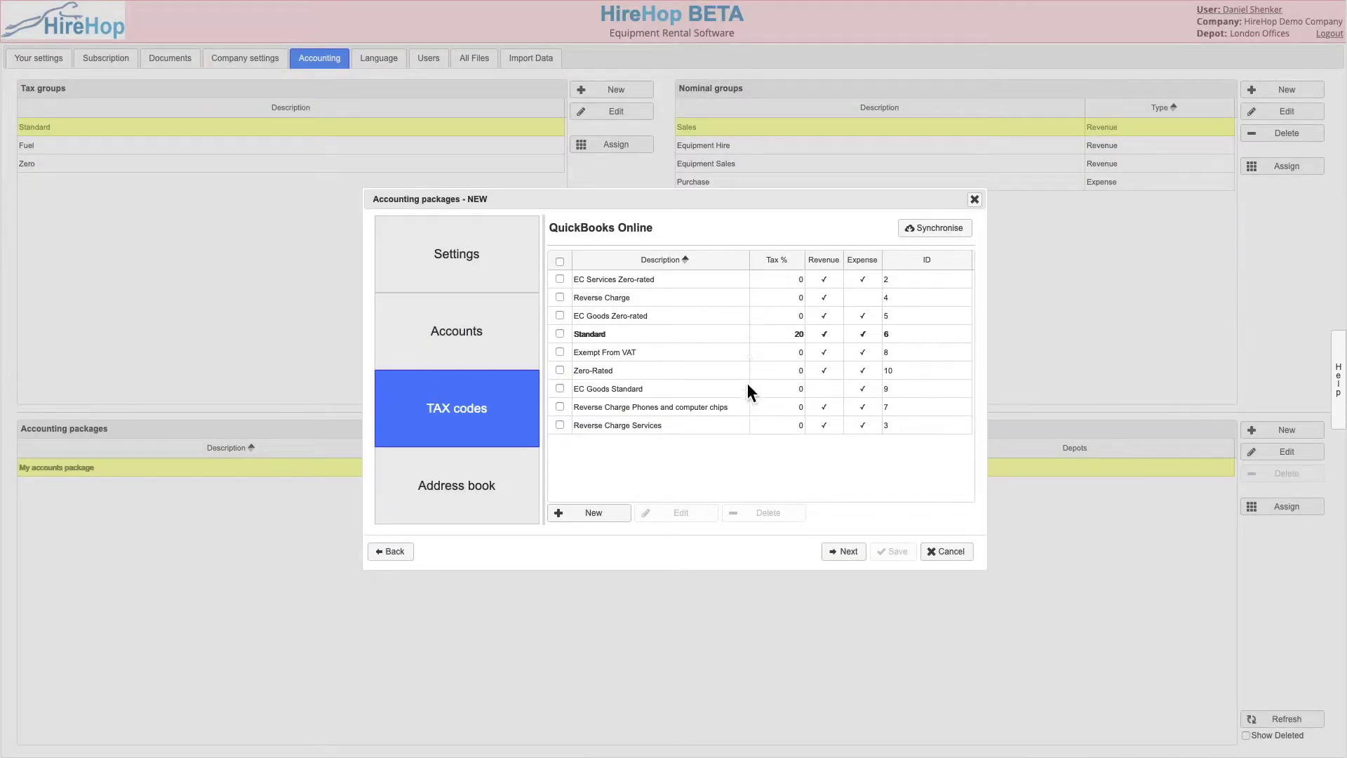
pyautogui.click(589, 390)
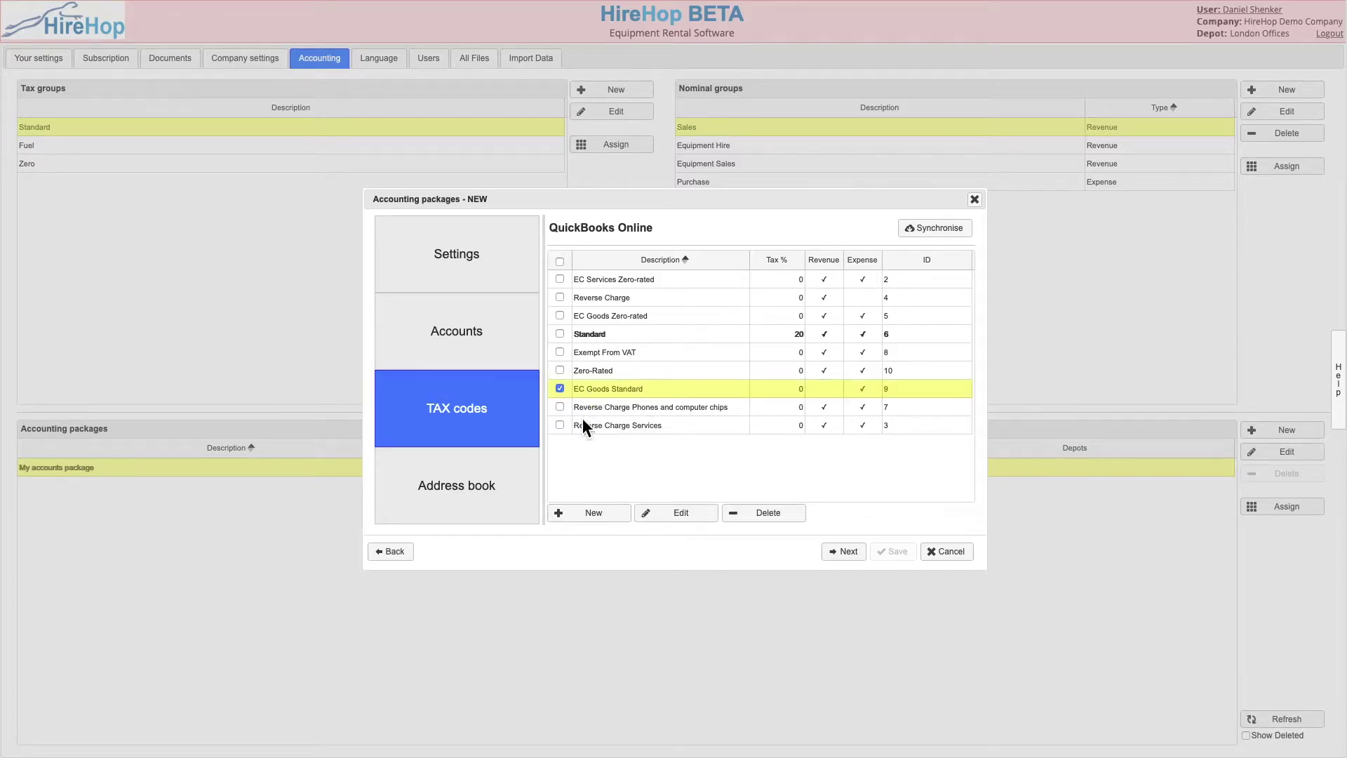
pyautogui.click(693, 517)
pyautogui.click(743, 467)
pyautogui.click(768, 510)
pyautogui.click(725, 433)
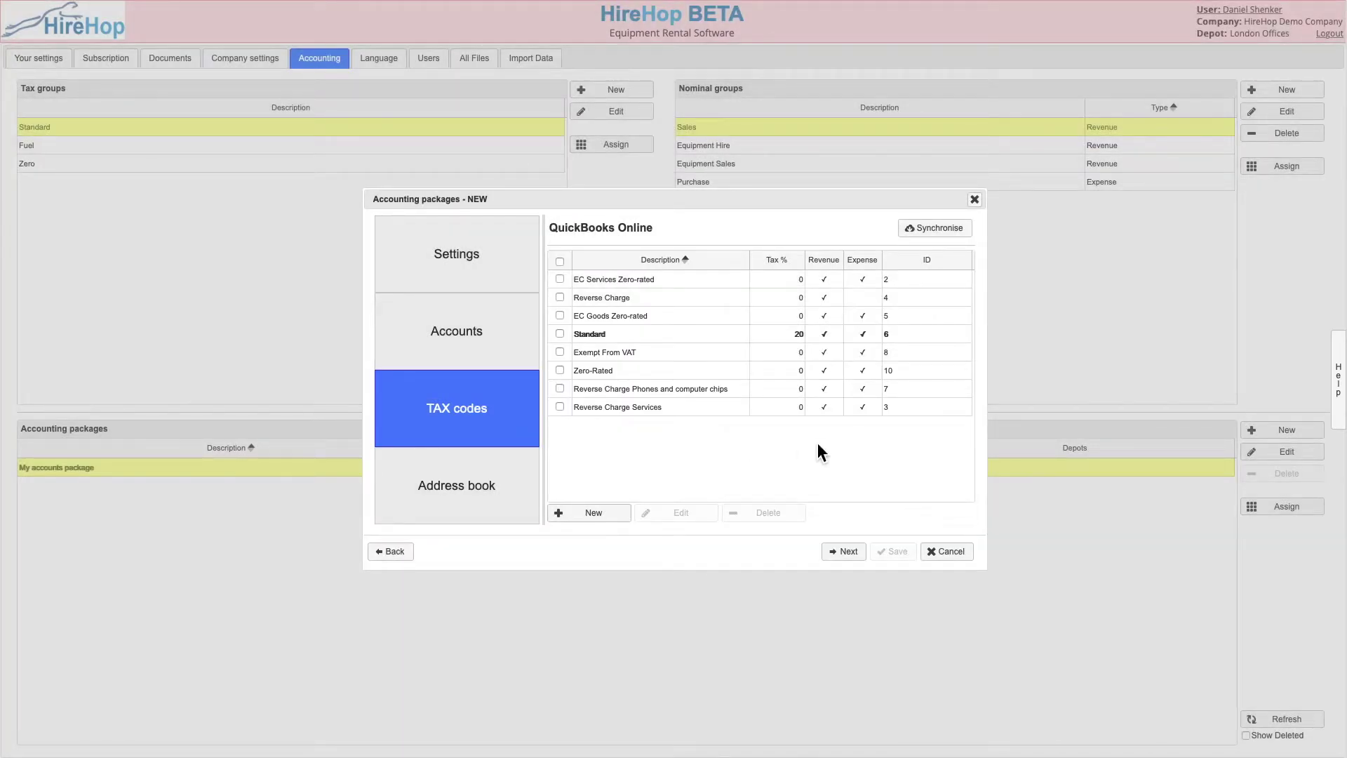
pyautogui.click(848, 554)
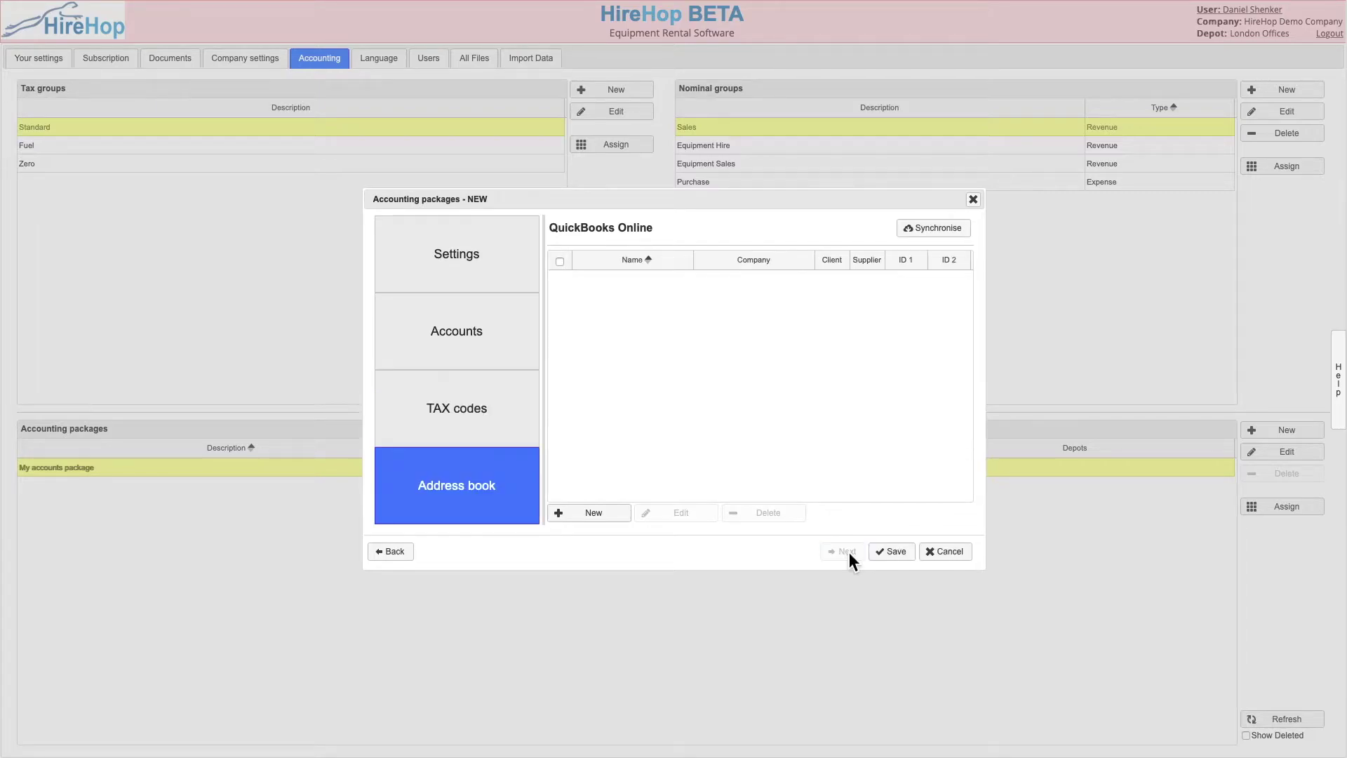
pyautogui.click(959, 237)
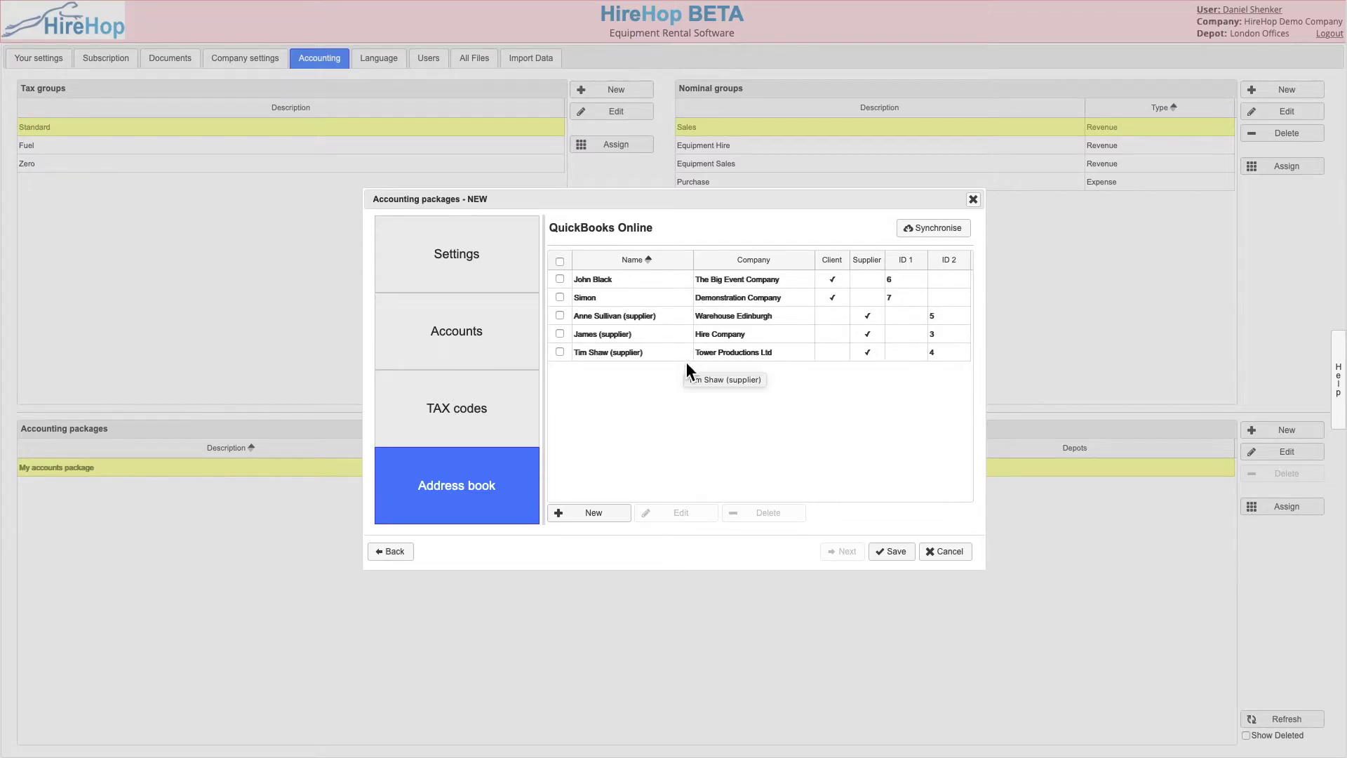
pyautogui.click(592, 280)
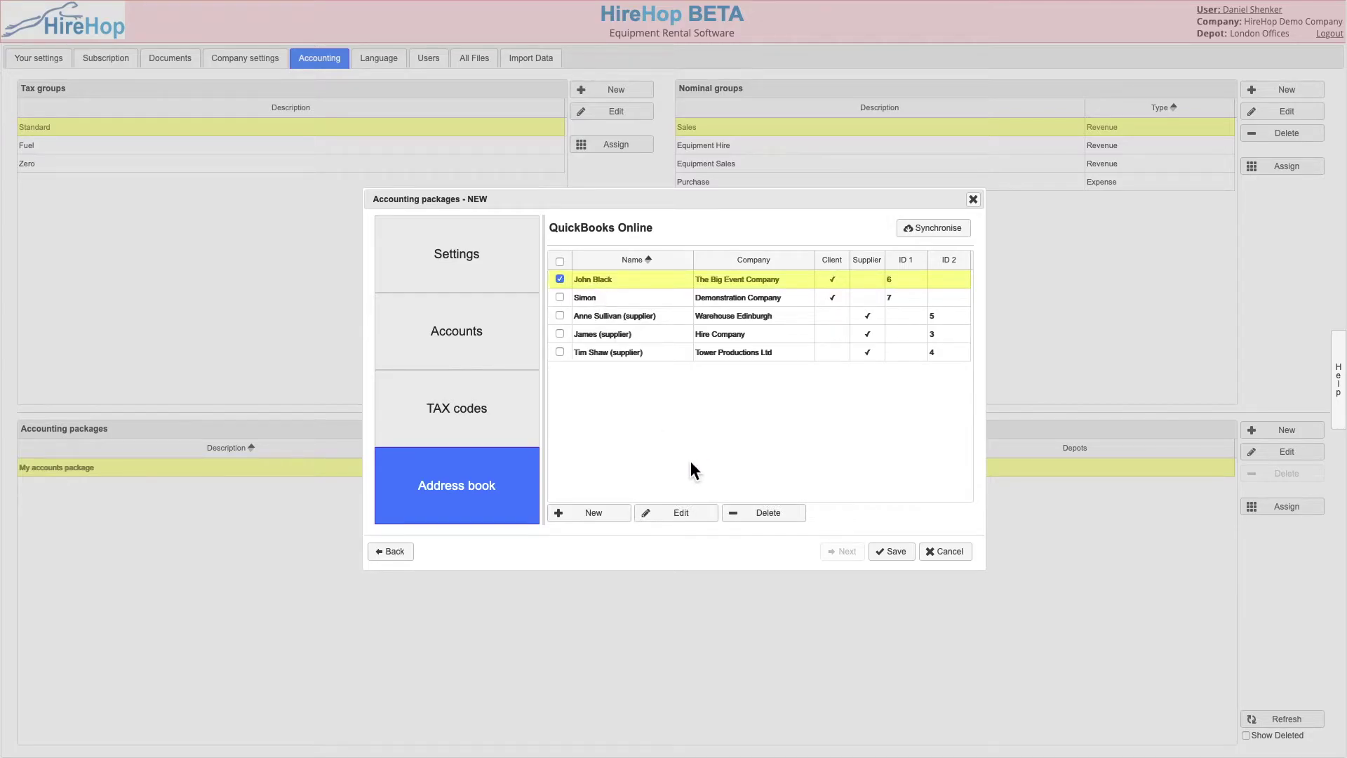
pyautogui.click(694, 517)
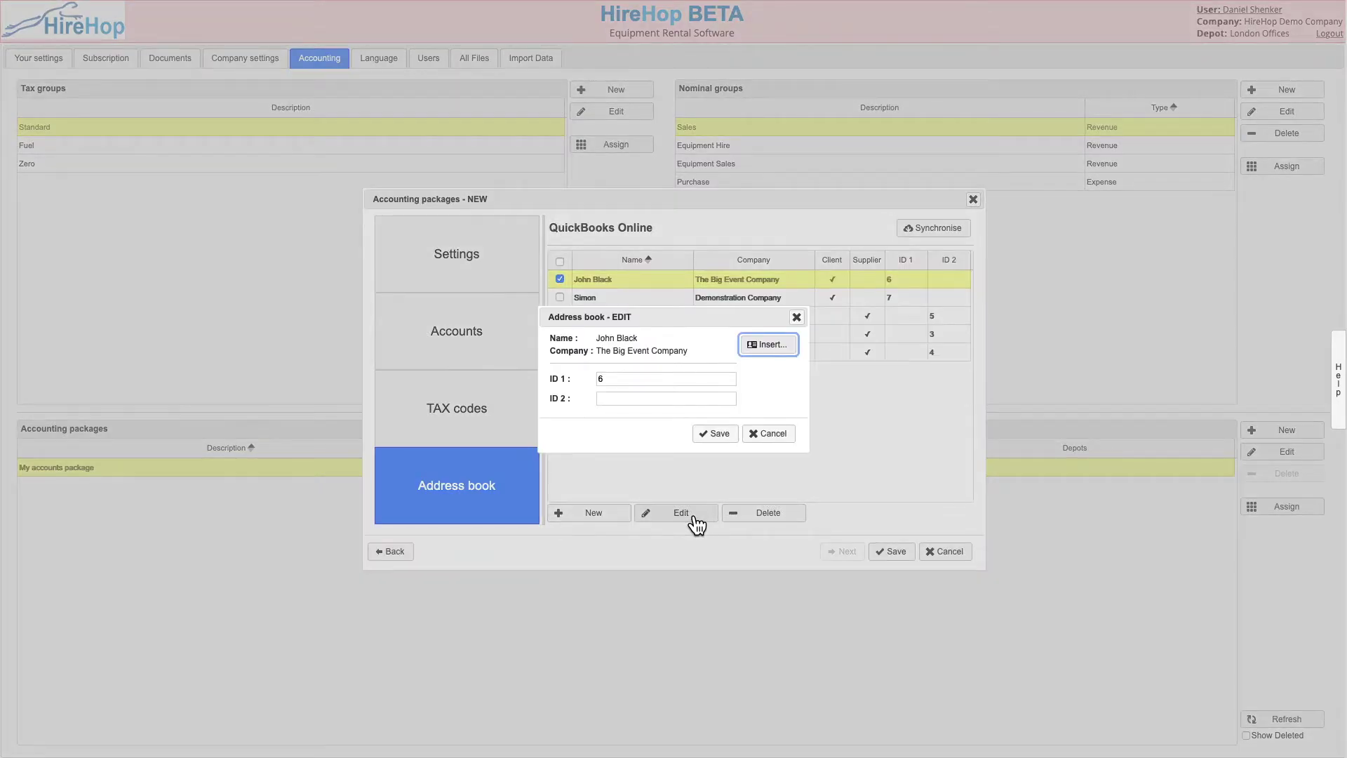
pyautogui.click(776, 342)
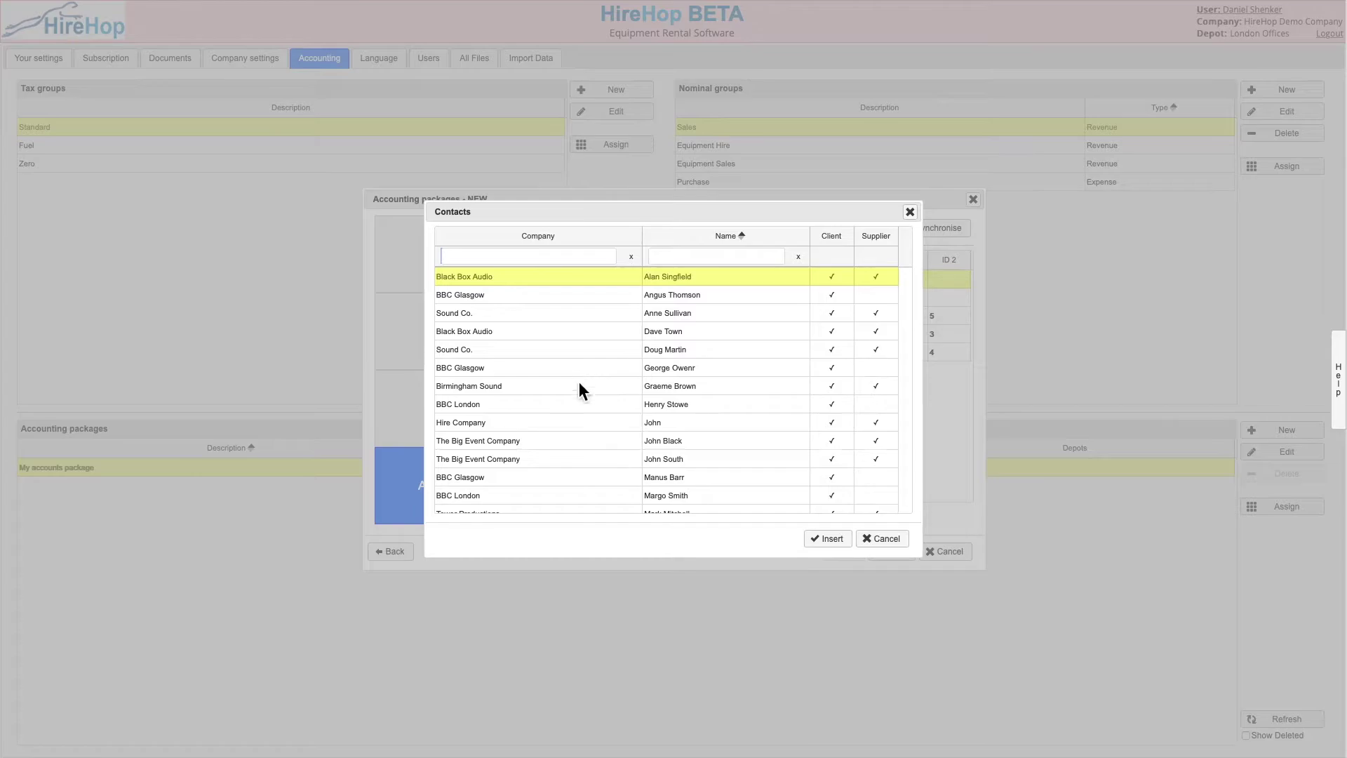
pyautogui.click(542, 442)
pyautogui.click(828, 538)
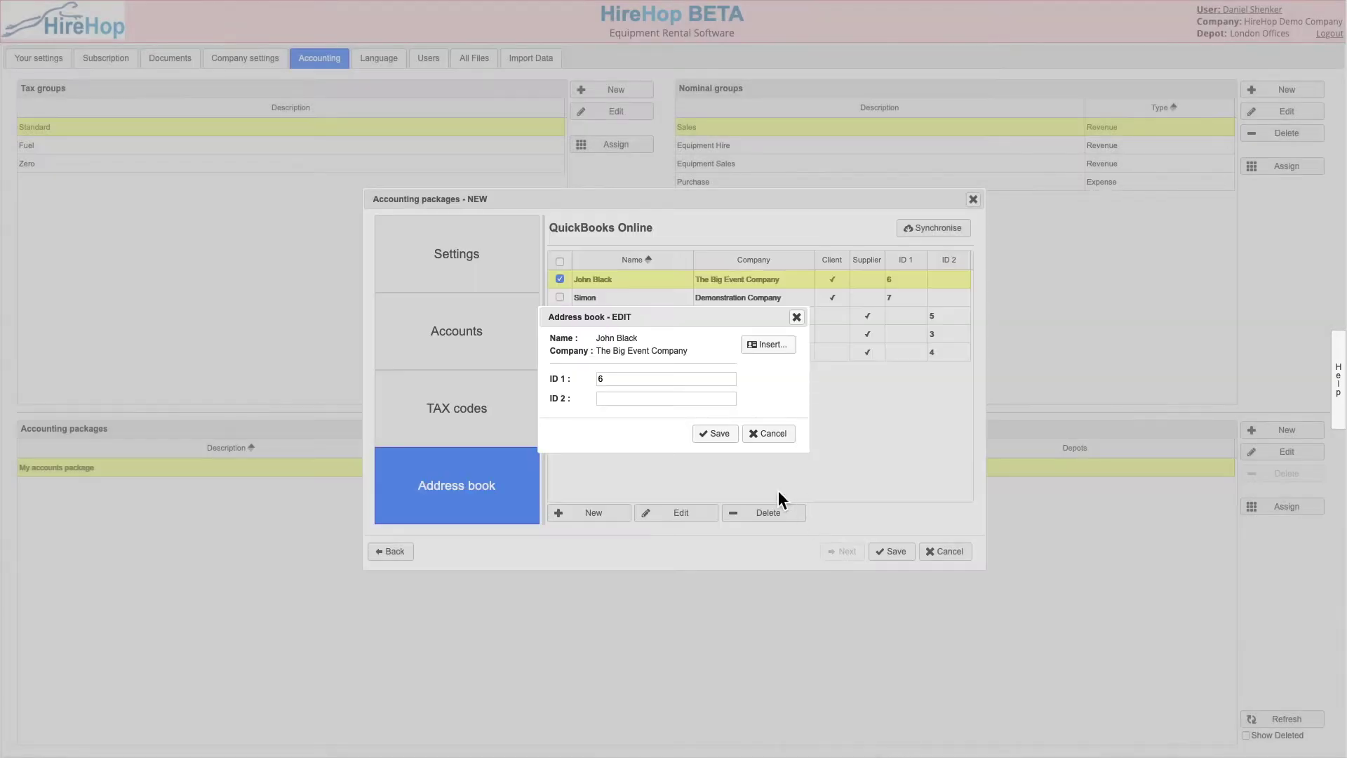
pyautogui.click(717, 434)
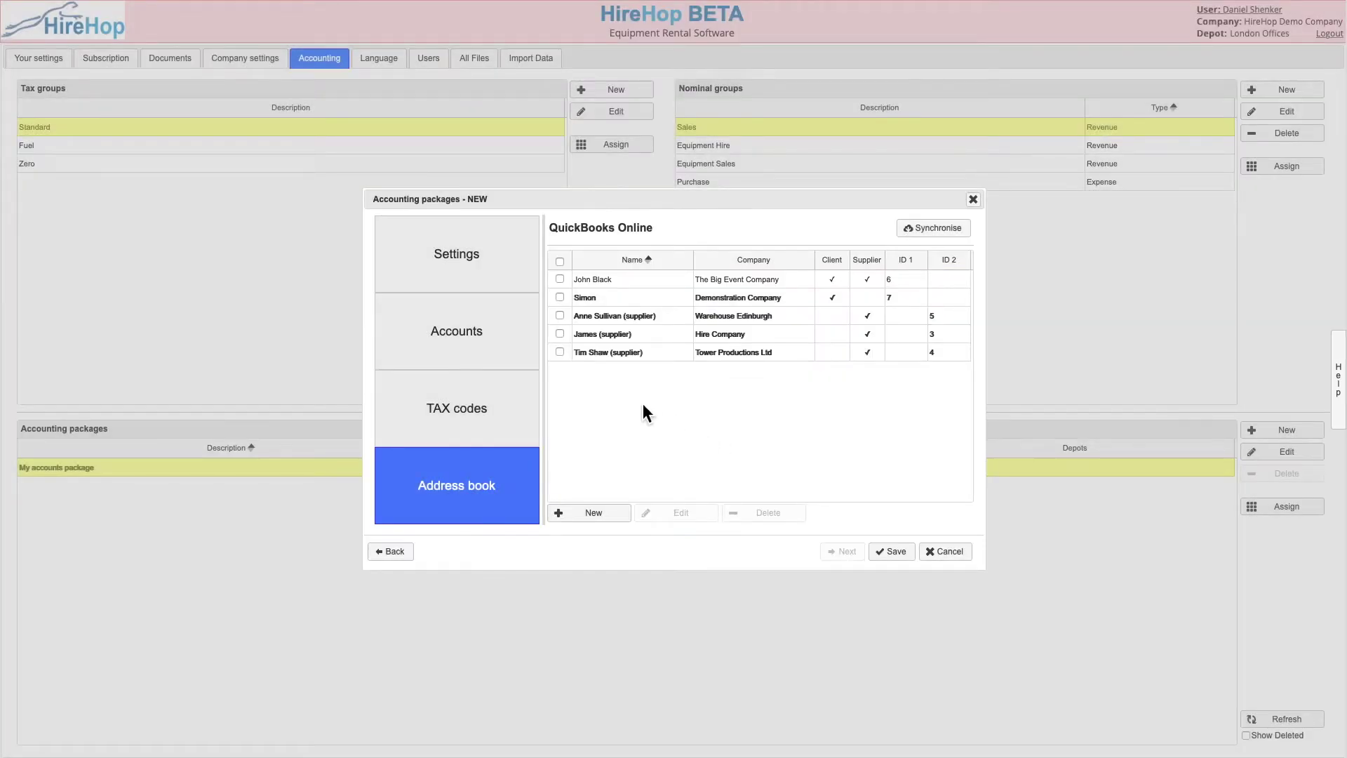
pyautogui.click(894, 551)
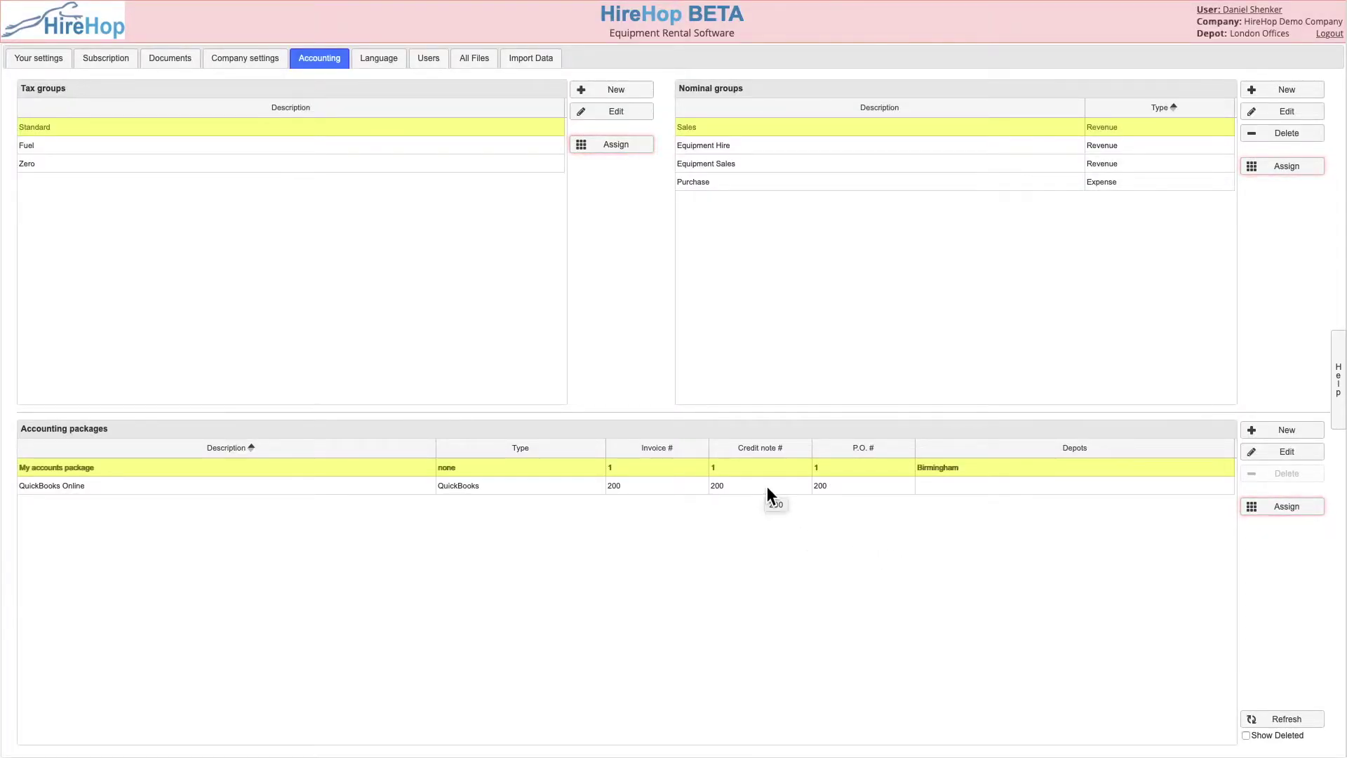
# Assign the QuickBooks Online package to the London Offices depot and save.
pyautogui.click(1298, 509)
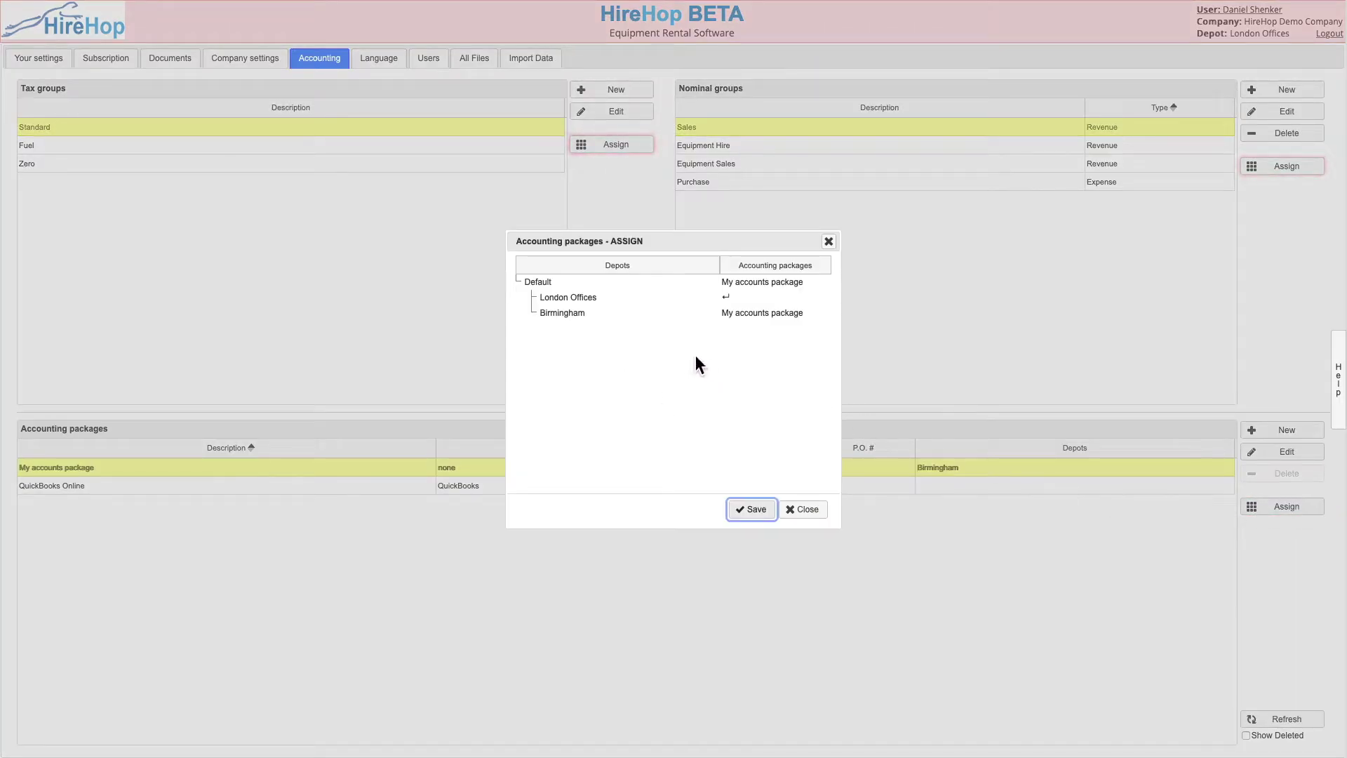
pyautogui.click(778, 288)
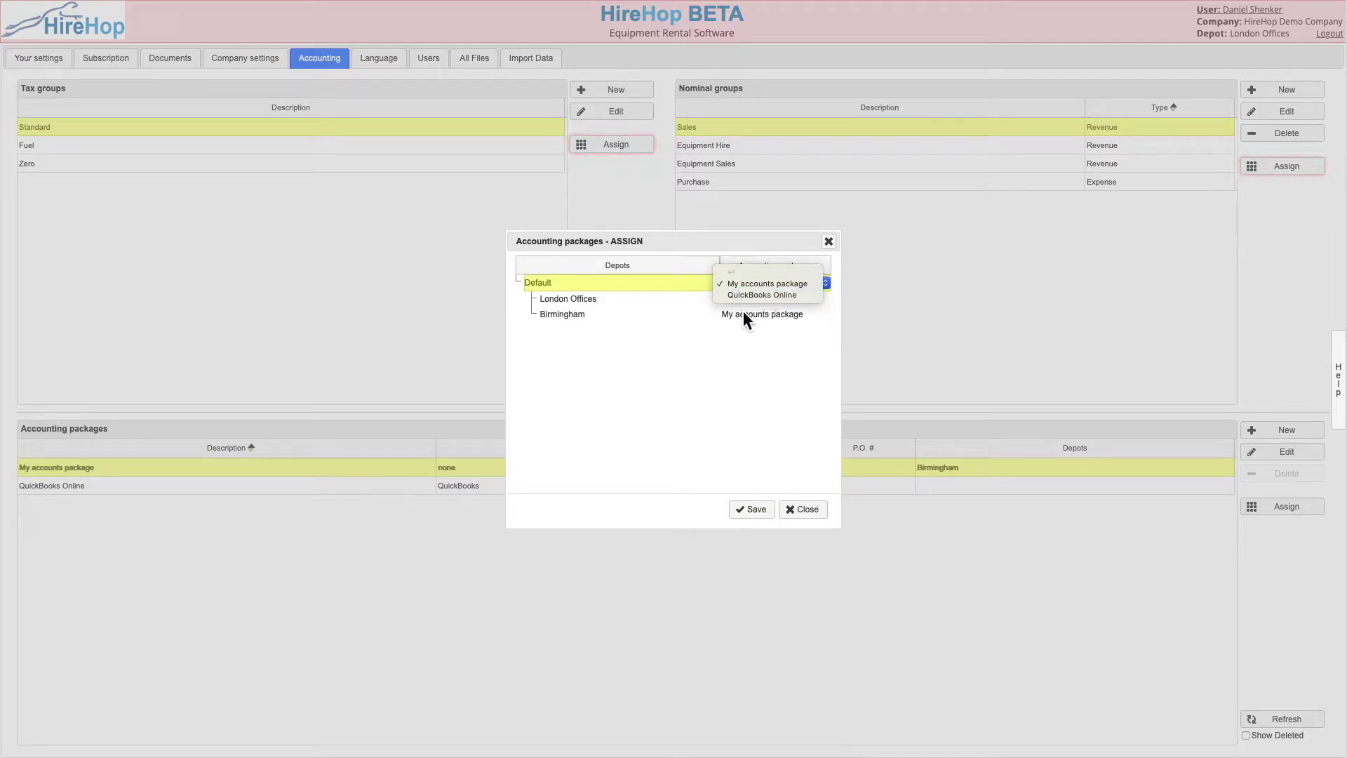
pyautogui.click(743, 310)
pyautogui.click(765, 300)
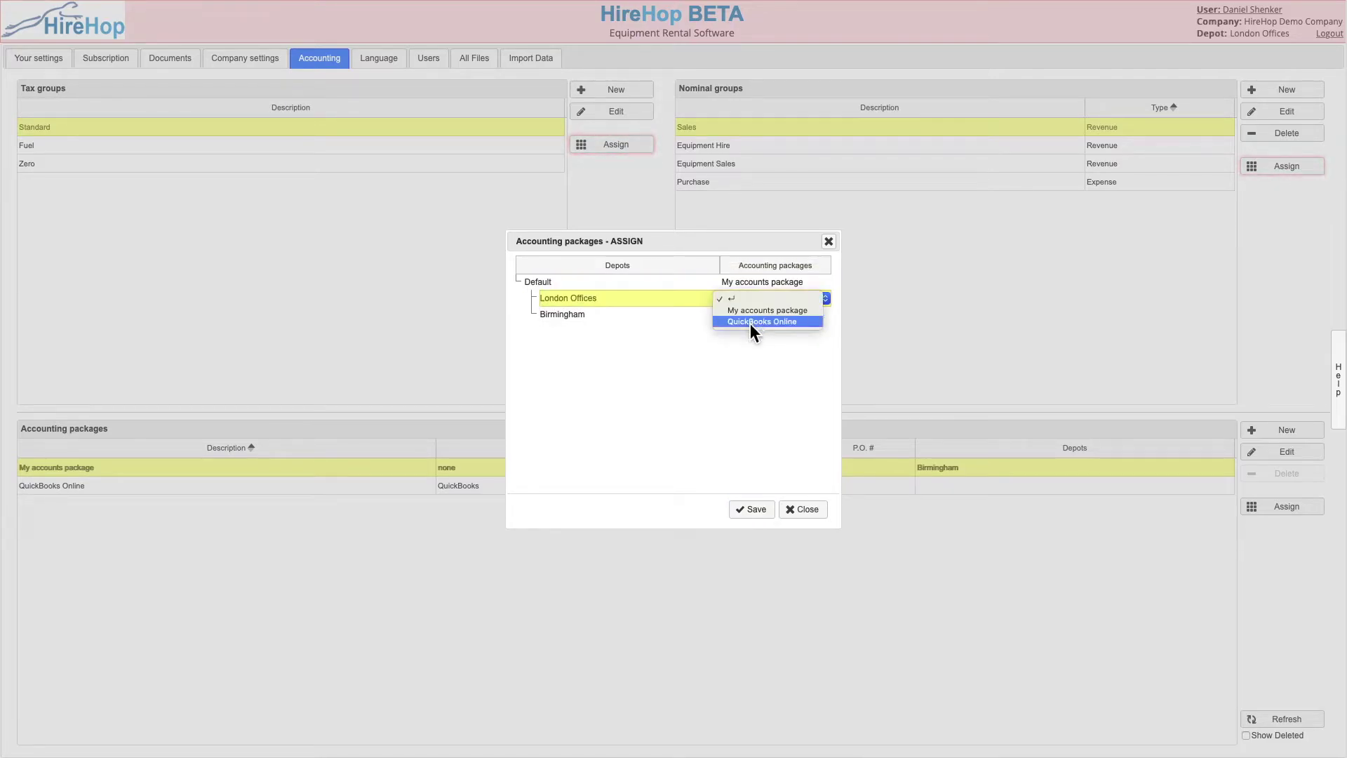
pyautogui.click(756, 514)
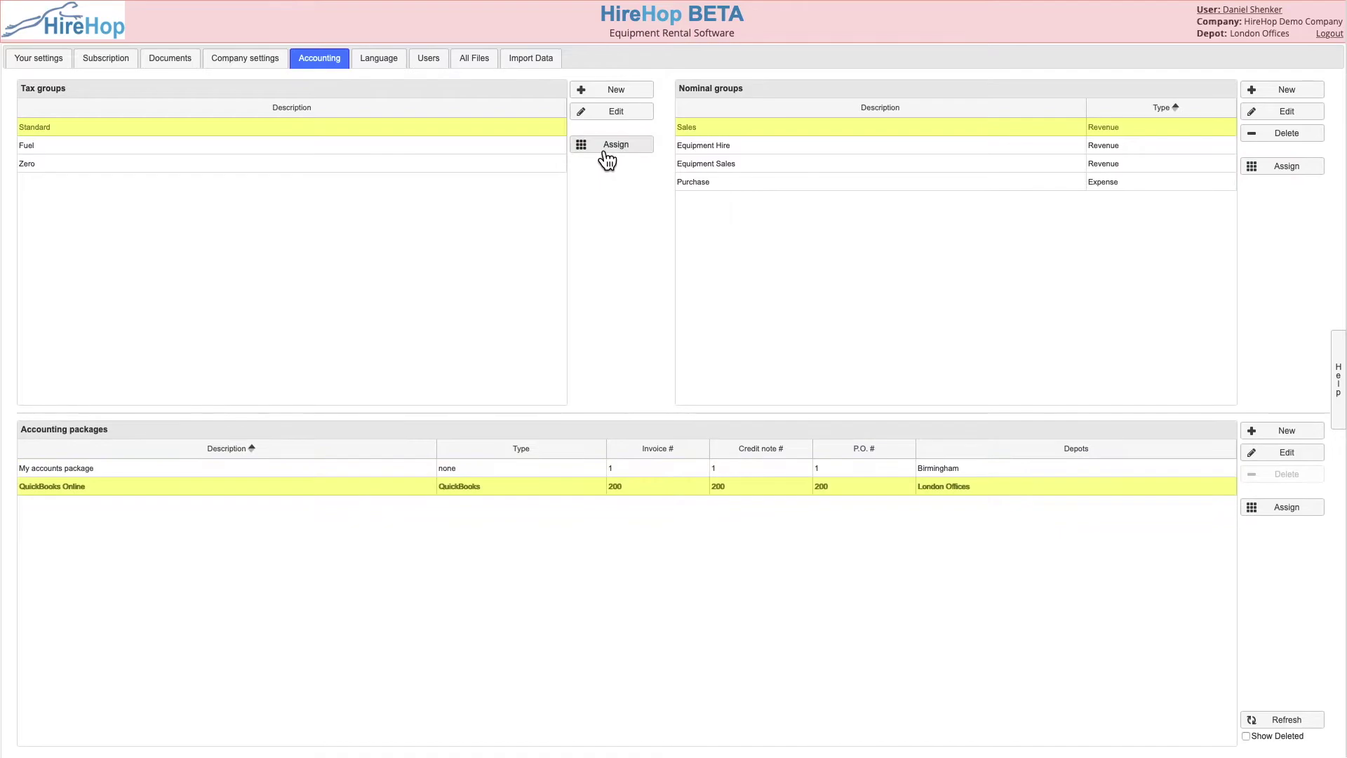
# Map London Offices tax groups to Standard, Fuel and Exempt From VAT codes and save.
pyautogui.click(601, 148)
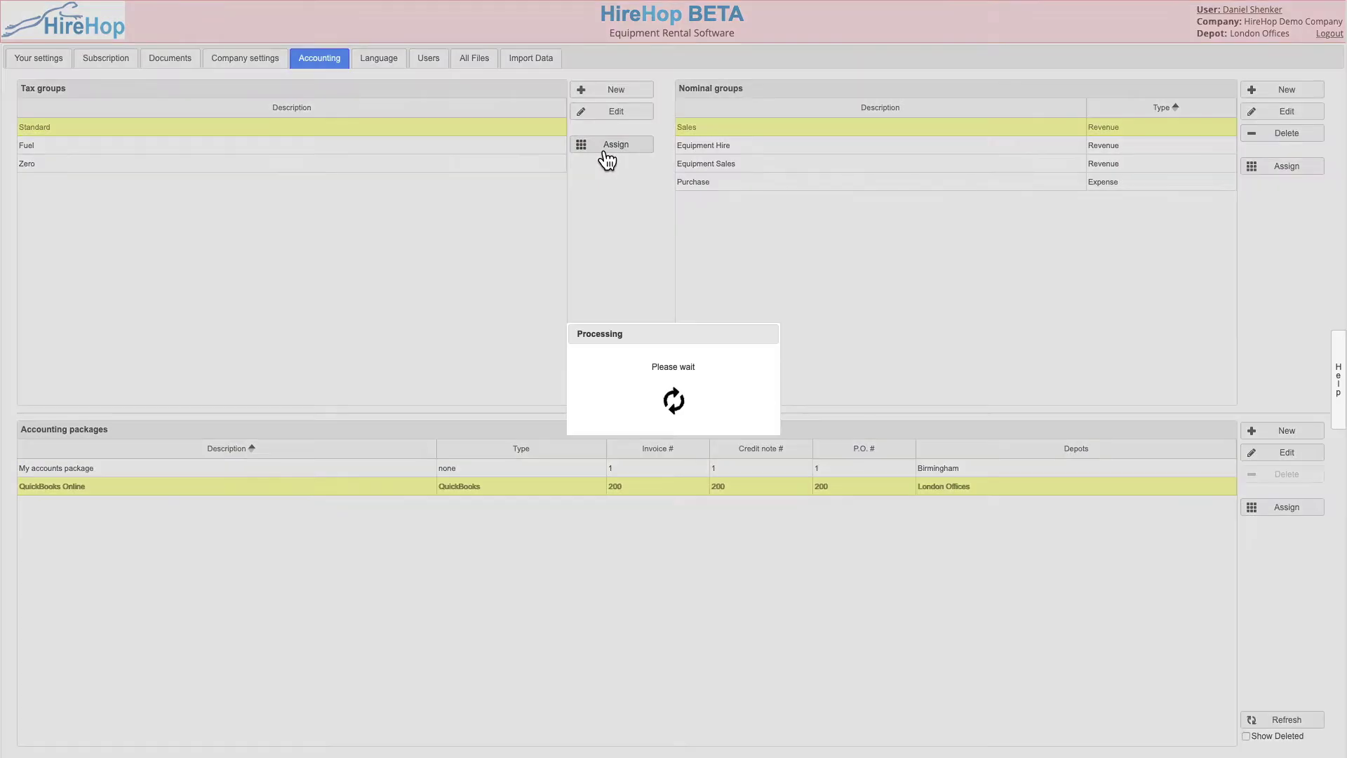
pyautogui.click(545, 377)
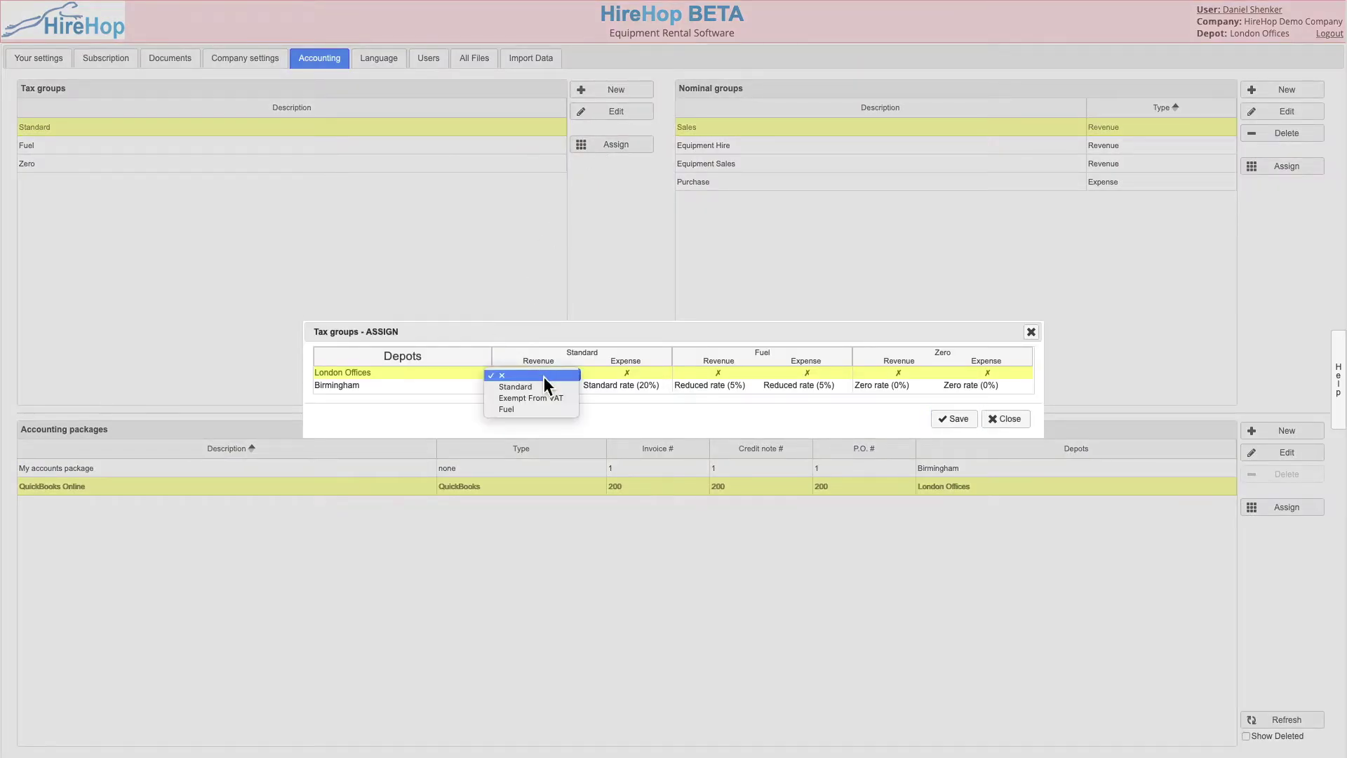
pyautogui.click(624, 376)
pyautogui.click(723, 373)
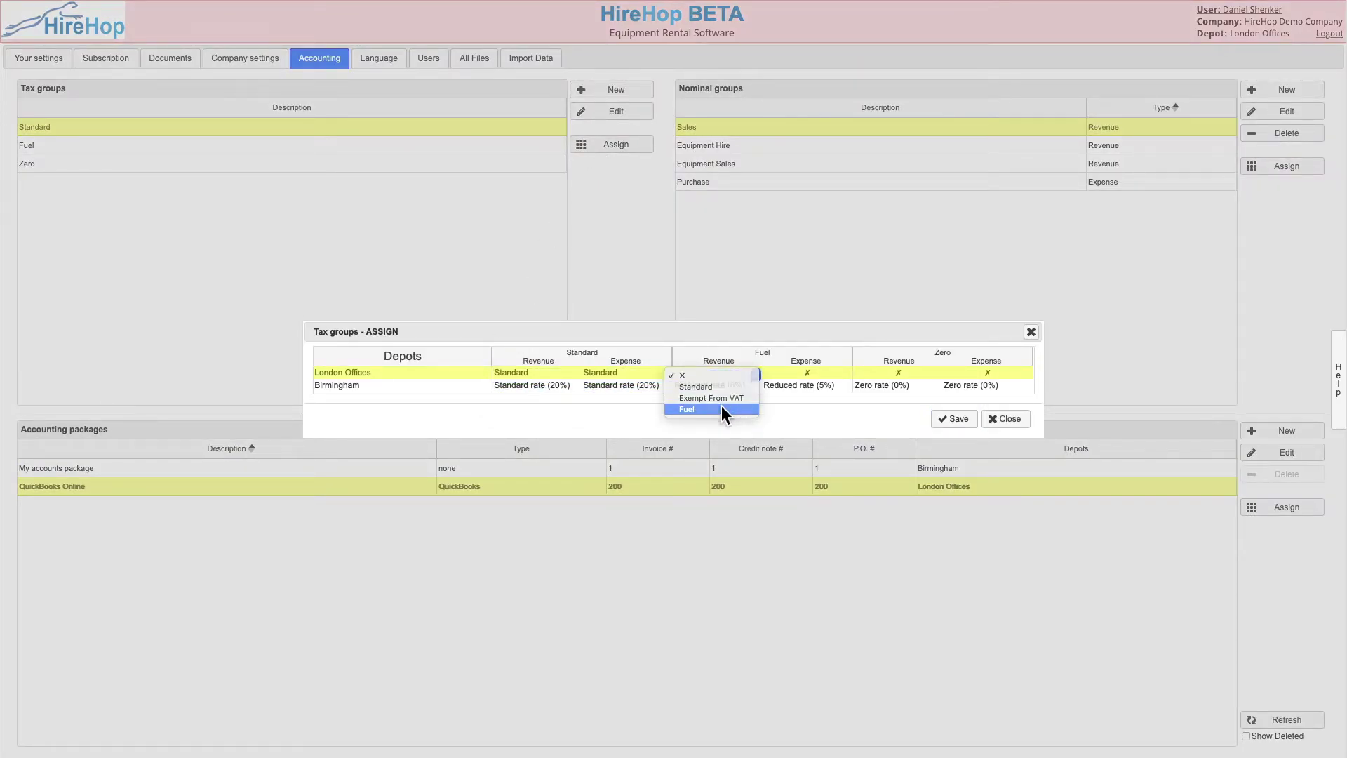
pyautogui.click(721, 408)
pyautogui.click(836, 372)
pyautogui.click(775, 408)
pyautogui.click(898, 373)
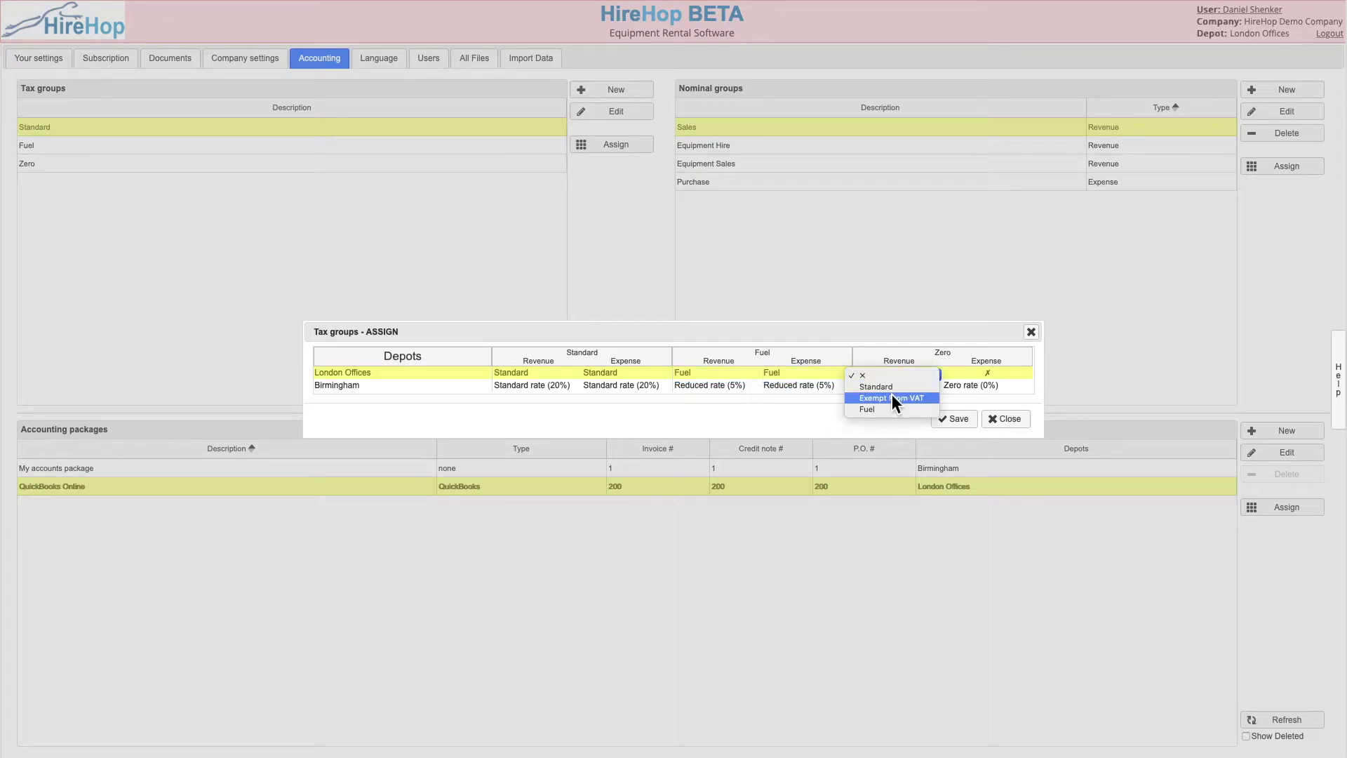
pyautogui.click(891, 397)
pyautogui.click(963, 382)
pyautogui.click(954, 419)
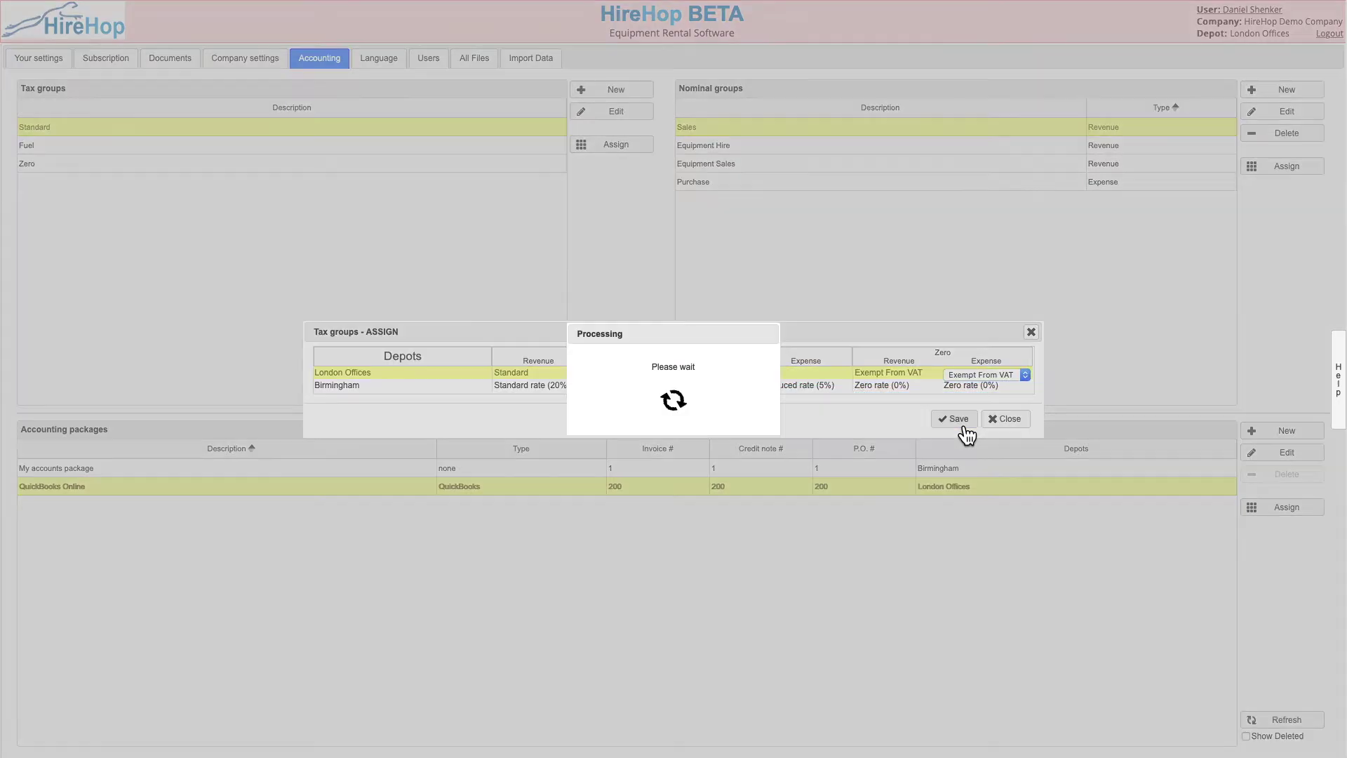
# Match Sales, Equipment Hire, Equipment Sales and Purchase nominal groups to QuickBooks Online accounts.
pyautogui.click(1274, 171)
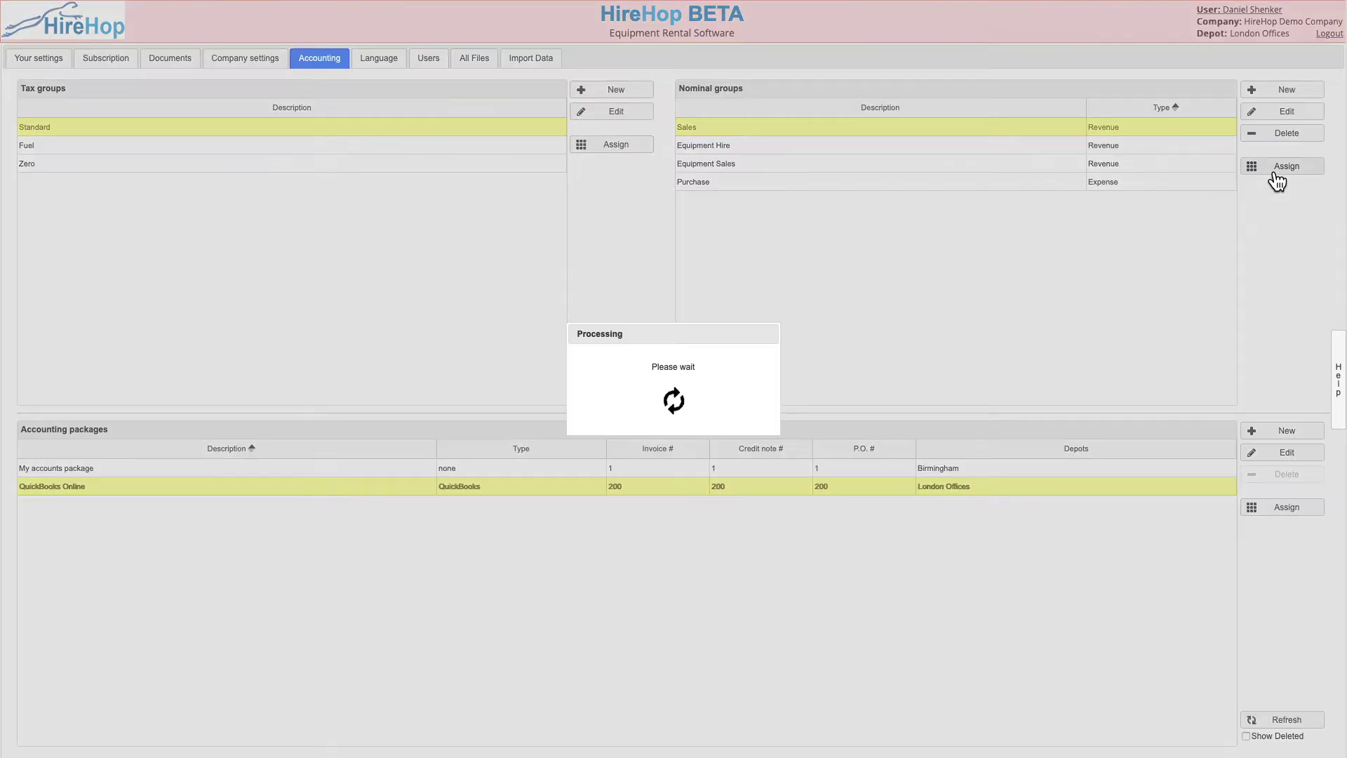
pyautogui.click(667, 397)
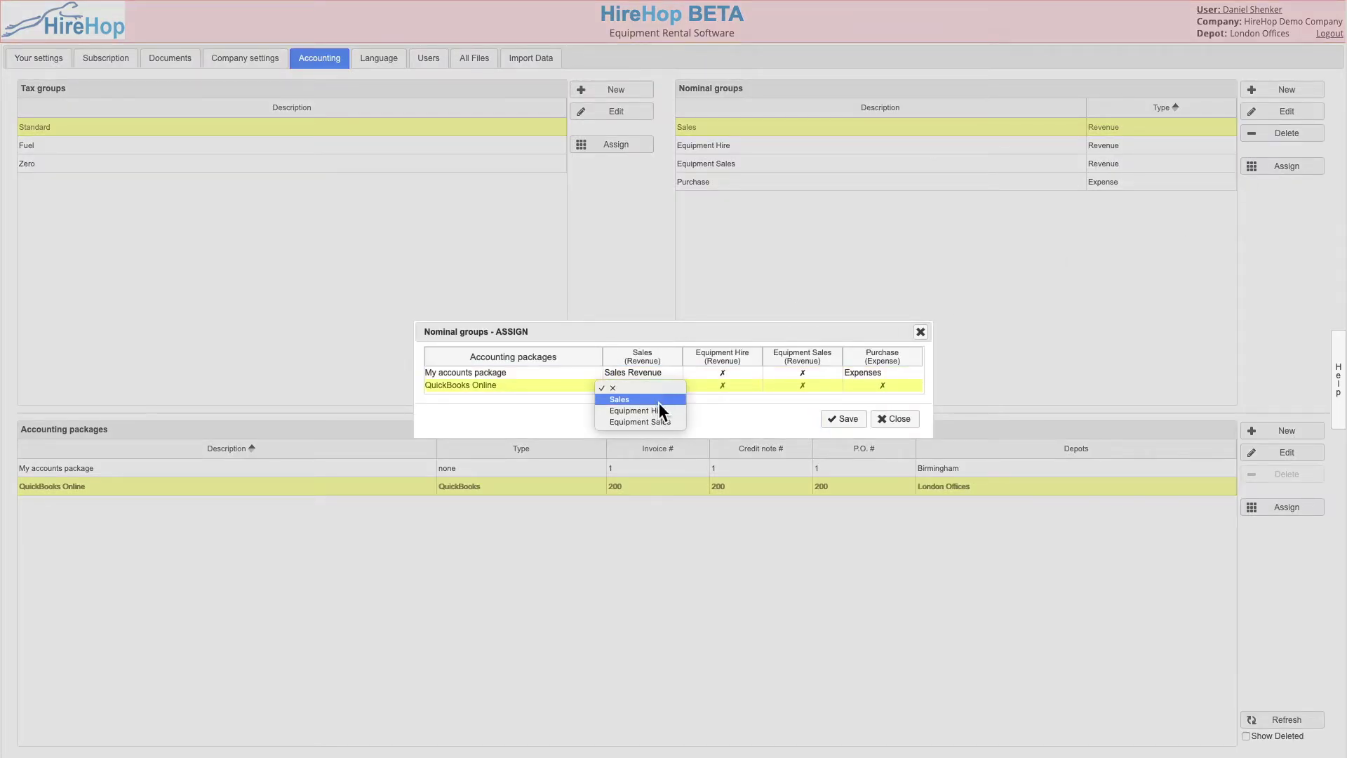
pyautogui.click(661, 400)
pyautogui.click(729, 385)
pyautogui.click(791, 397)
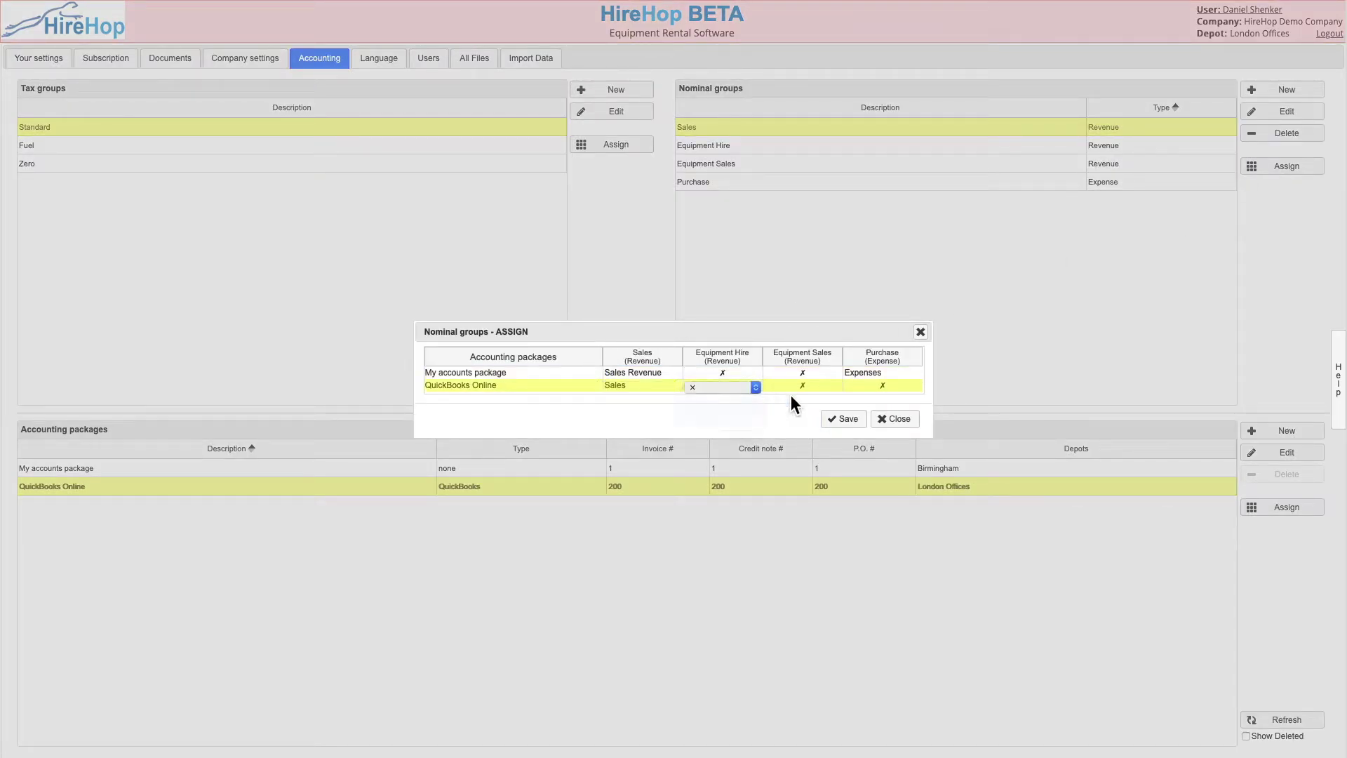
pyautogui.click(806, 420)
pyautogui.click(882, 388)
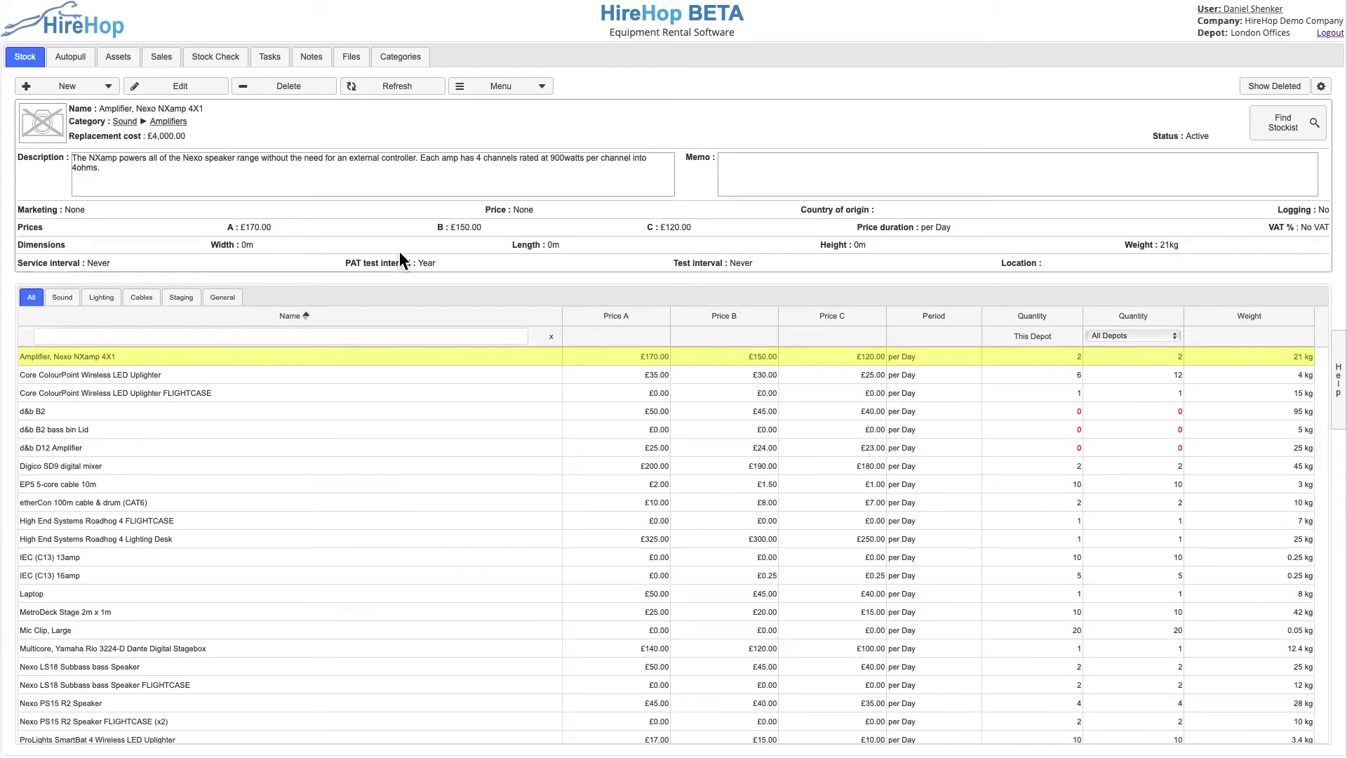
# Start a new stock item, keep Standard VAT and set sales nominal code to Equipment Hire.
pyautogui.click(106, 87)
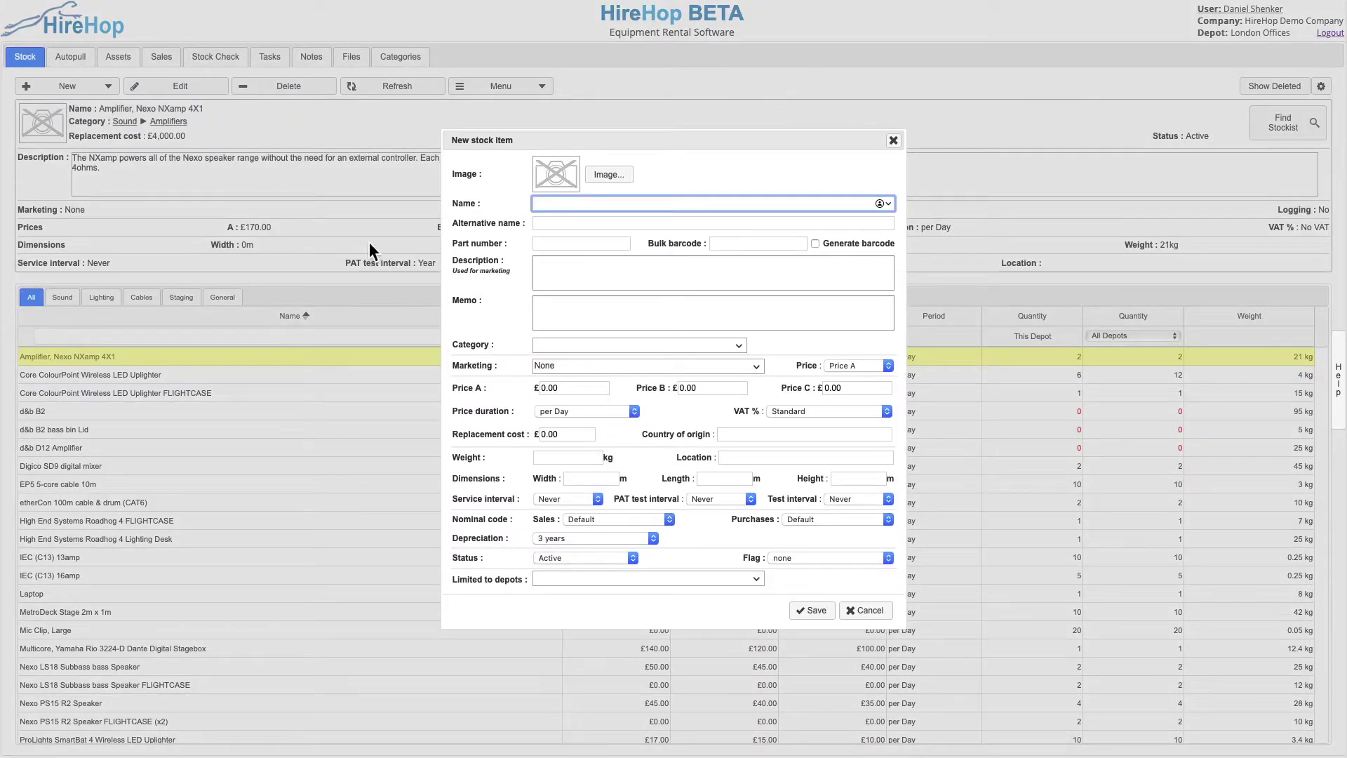
pyautogui.click(847, 411)
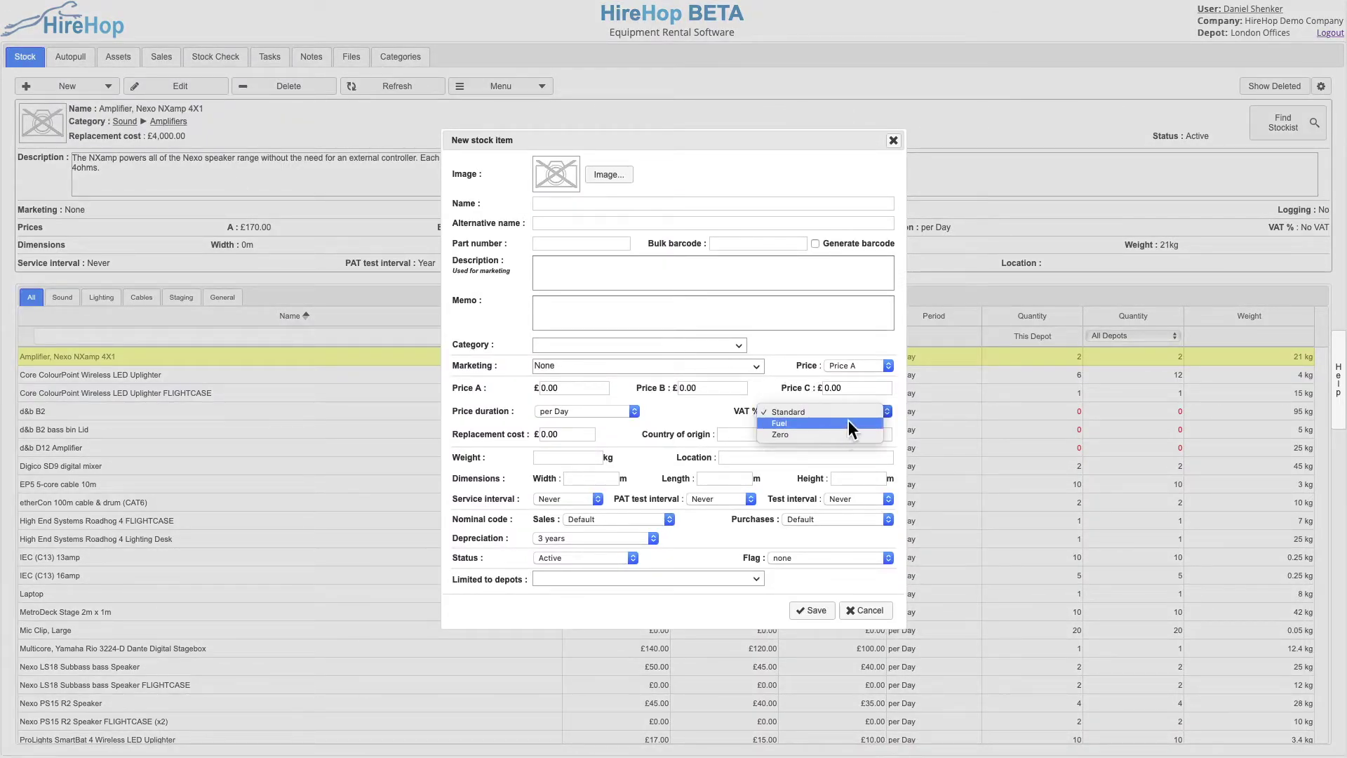
pyautogui.click(852, 415)
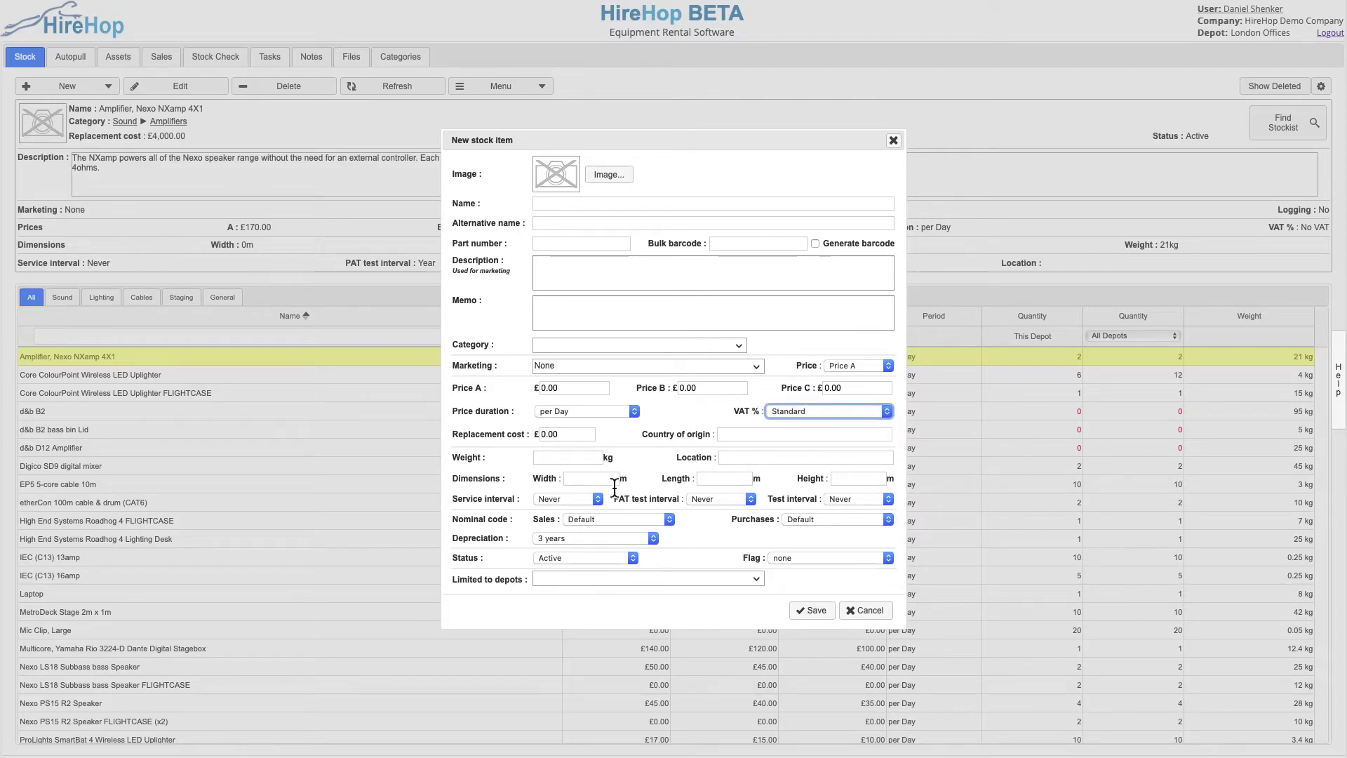
pyautogui.click(608, 518)
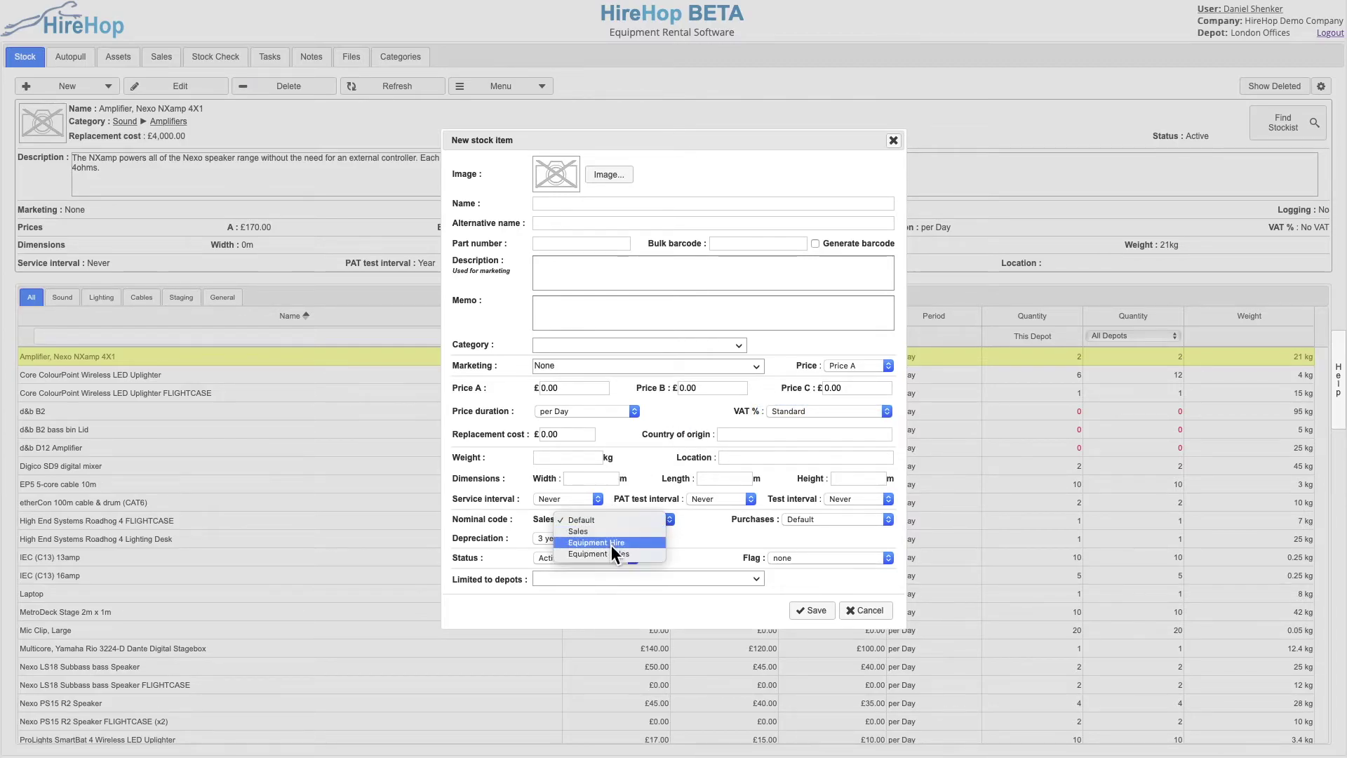
pyautogui.click(612, 545)
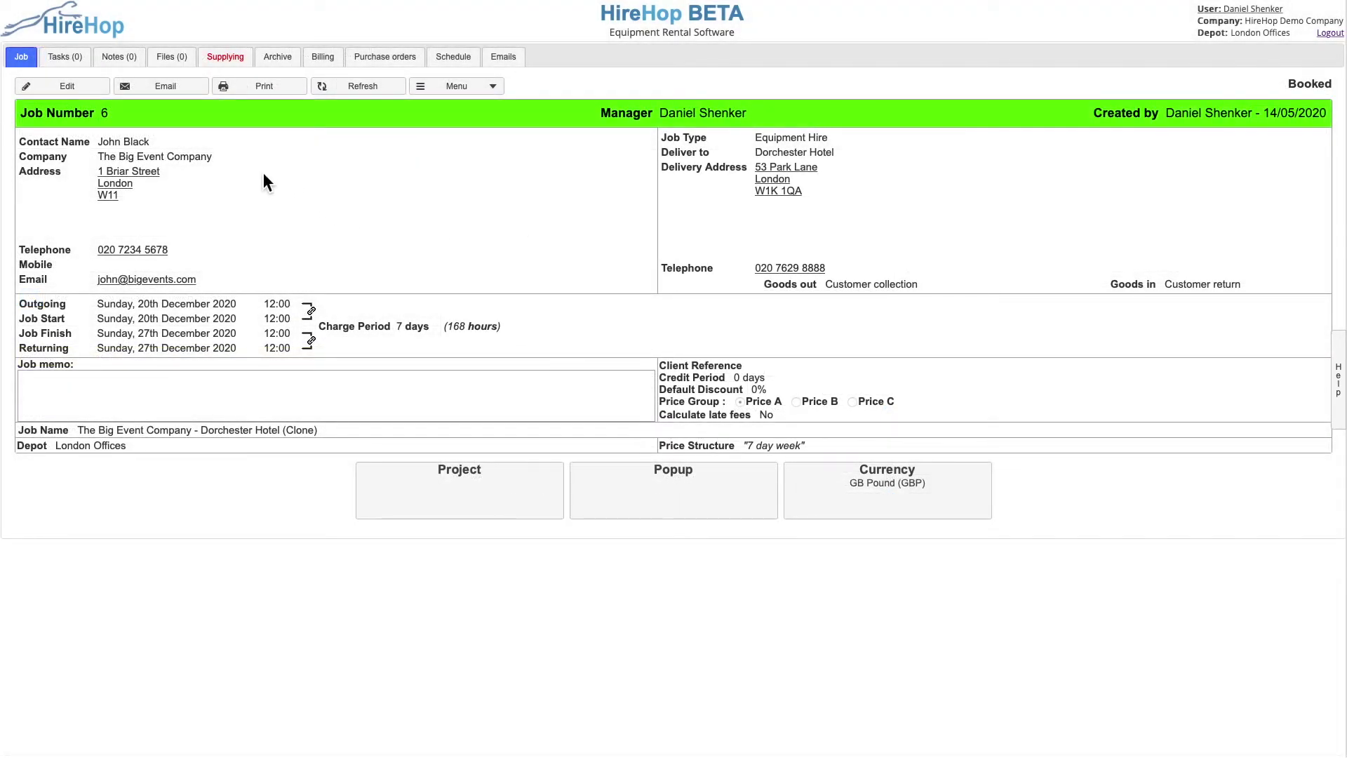
# Create and save a new draft invoice on job 6's billing.
pyautogui.click(232, 58)
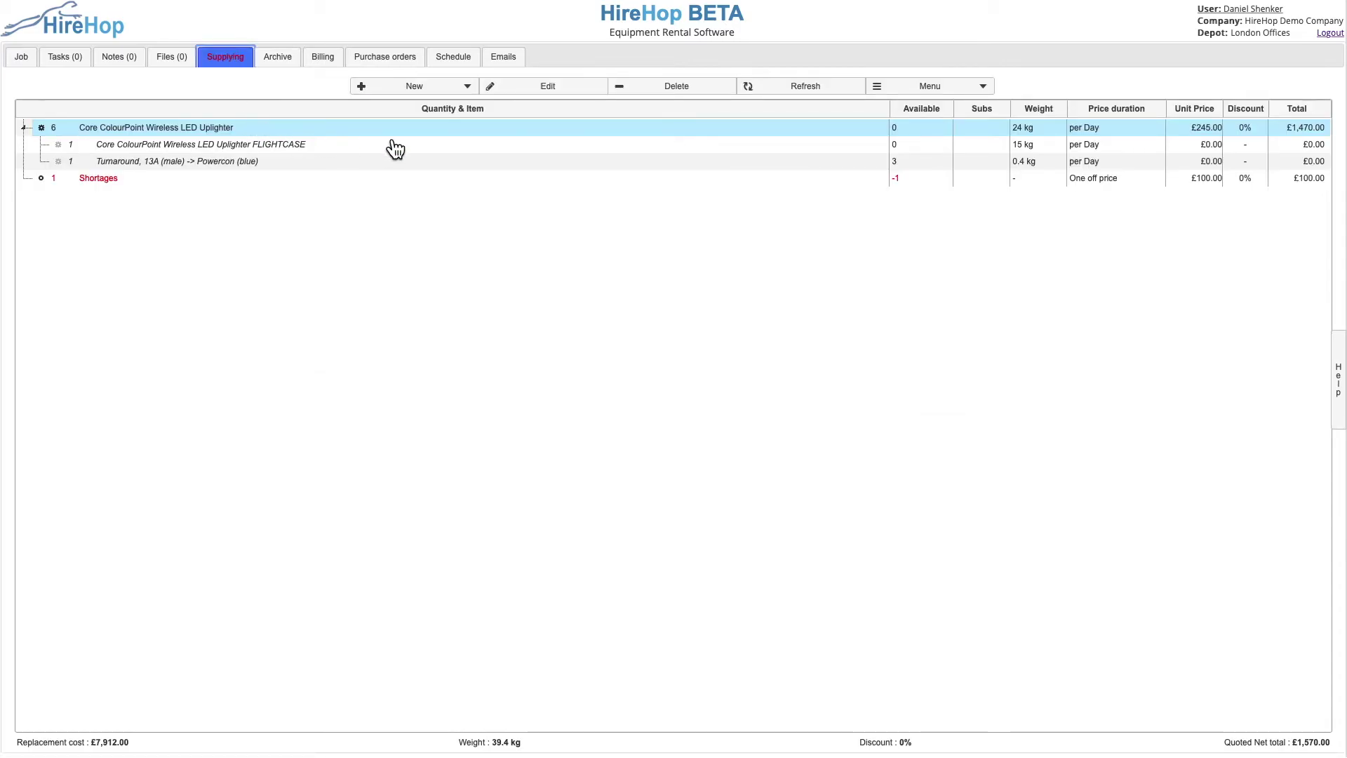
pyautogui.click(330, 60)
pyautogui.click(307, 89)
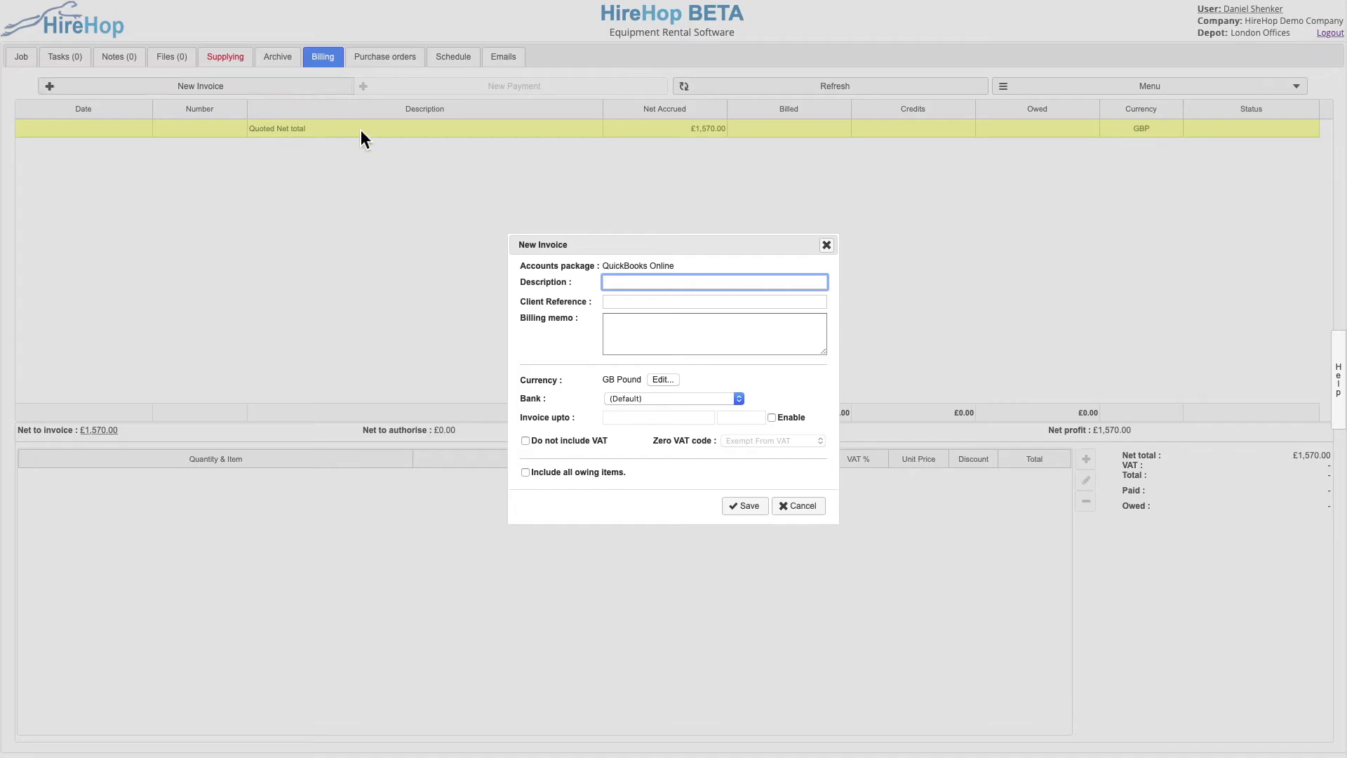
pyautogui.click(757, 513)
# Add the flightcase, turnaround cable and LED uplighters (£1,764), then approve it as INV200.
pyautogui.click(1085, 460)
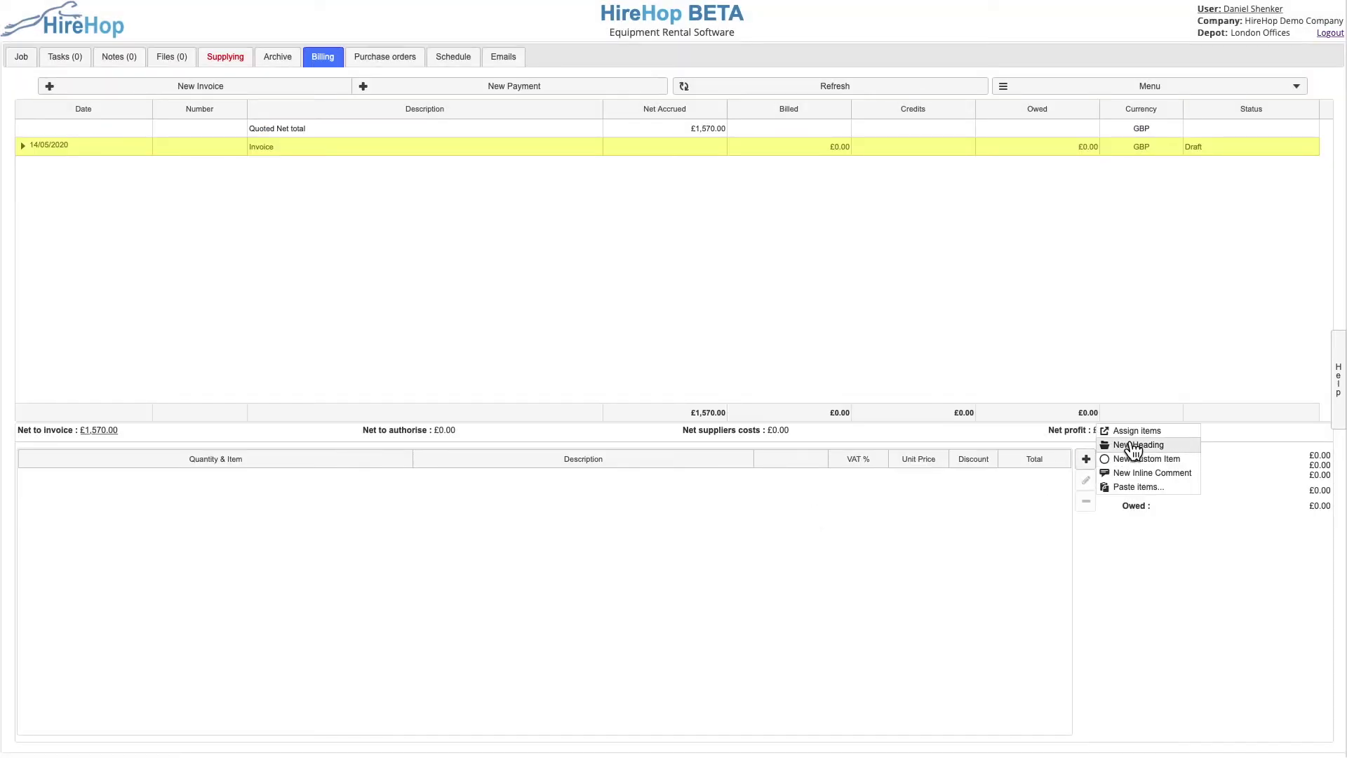
pyautogui.click(1132, 431)
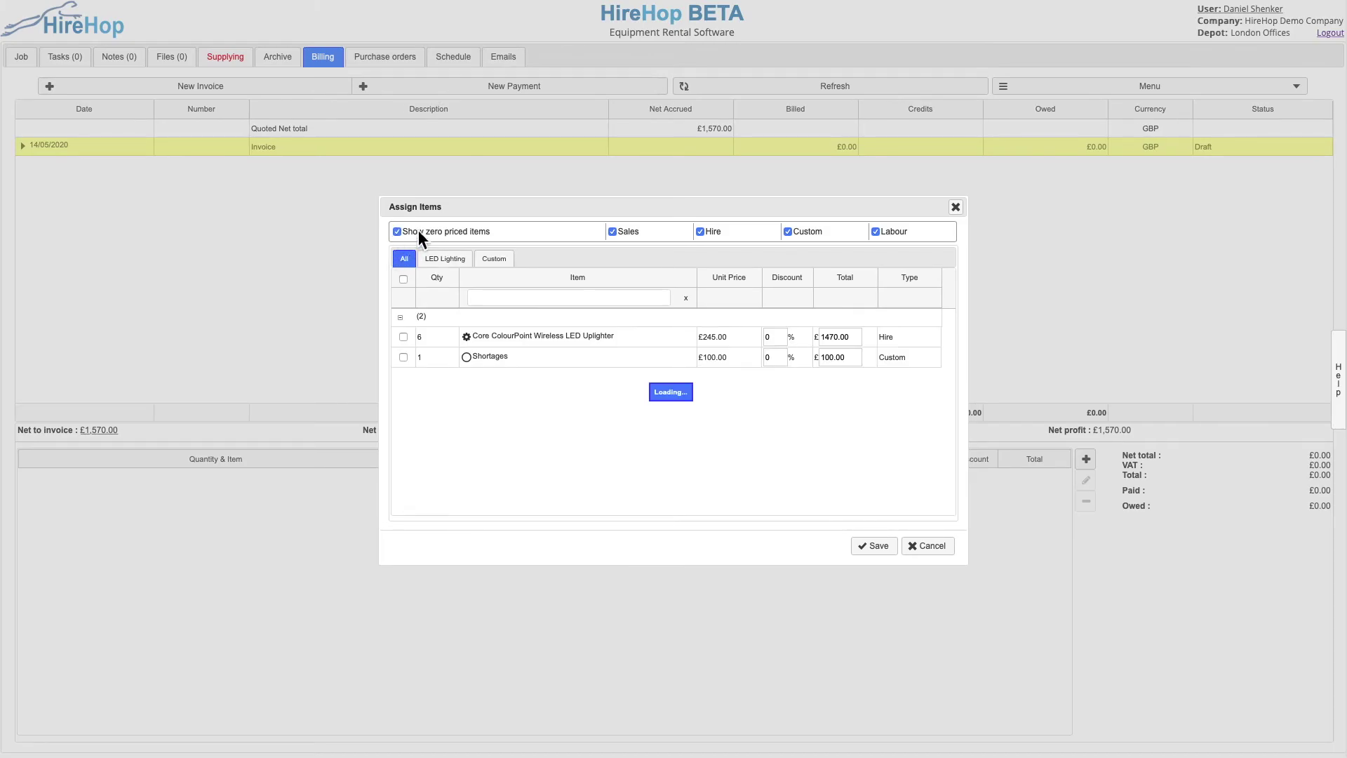
pyautogui.click(403, 338)
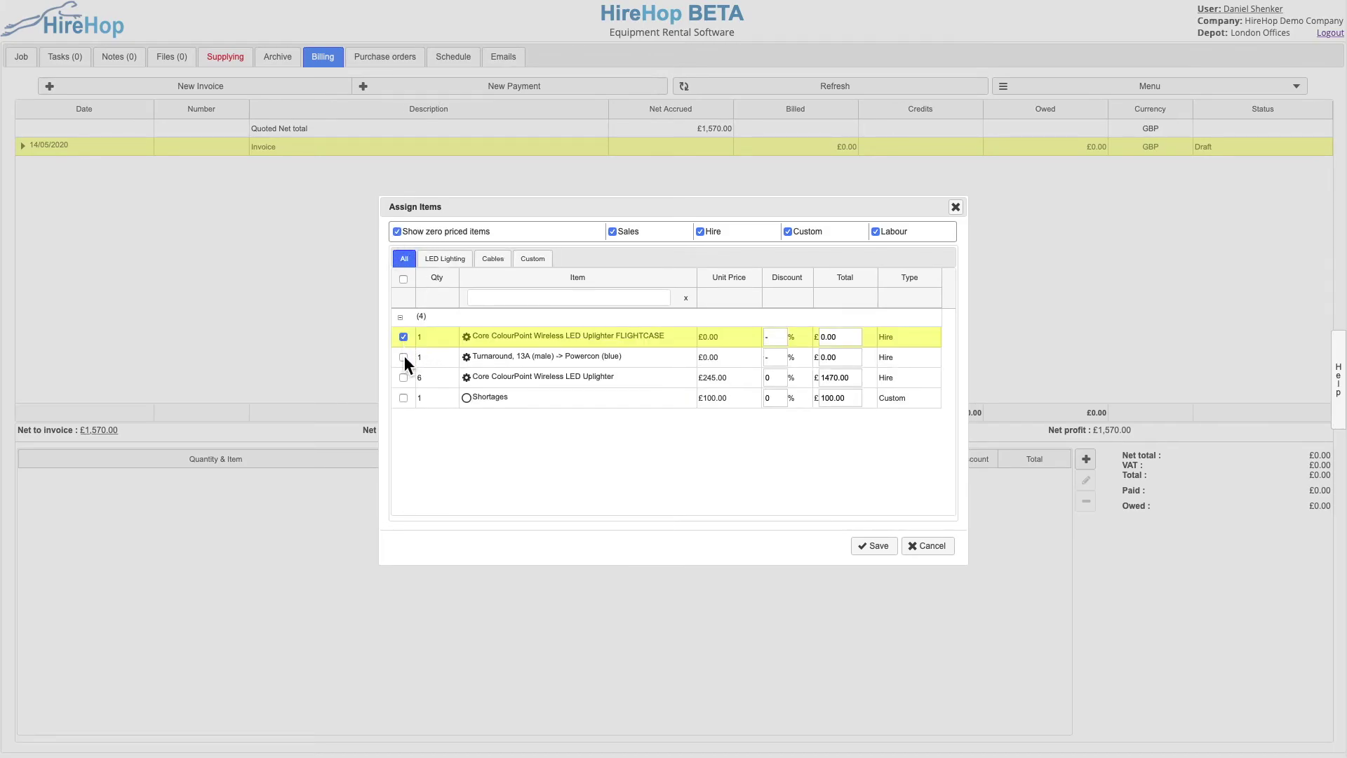
pyautogui.click(403, 378)
pyautogui.click(874, 546)
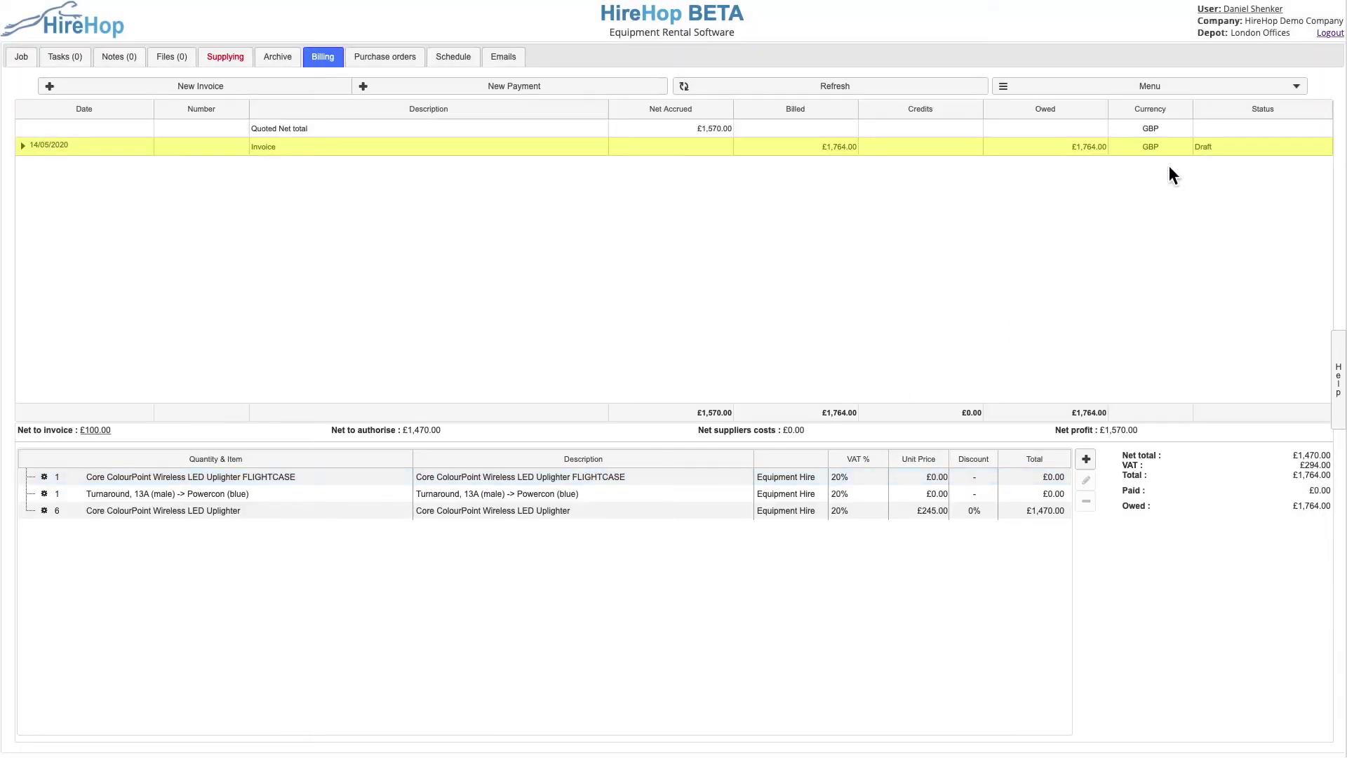
pyautogui.click(1161, 87)
pyautogui.moveTo(1065, 145)
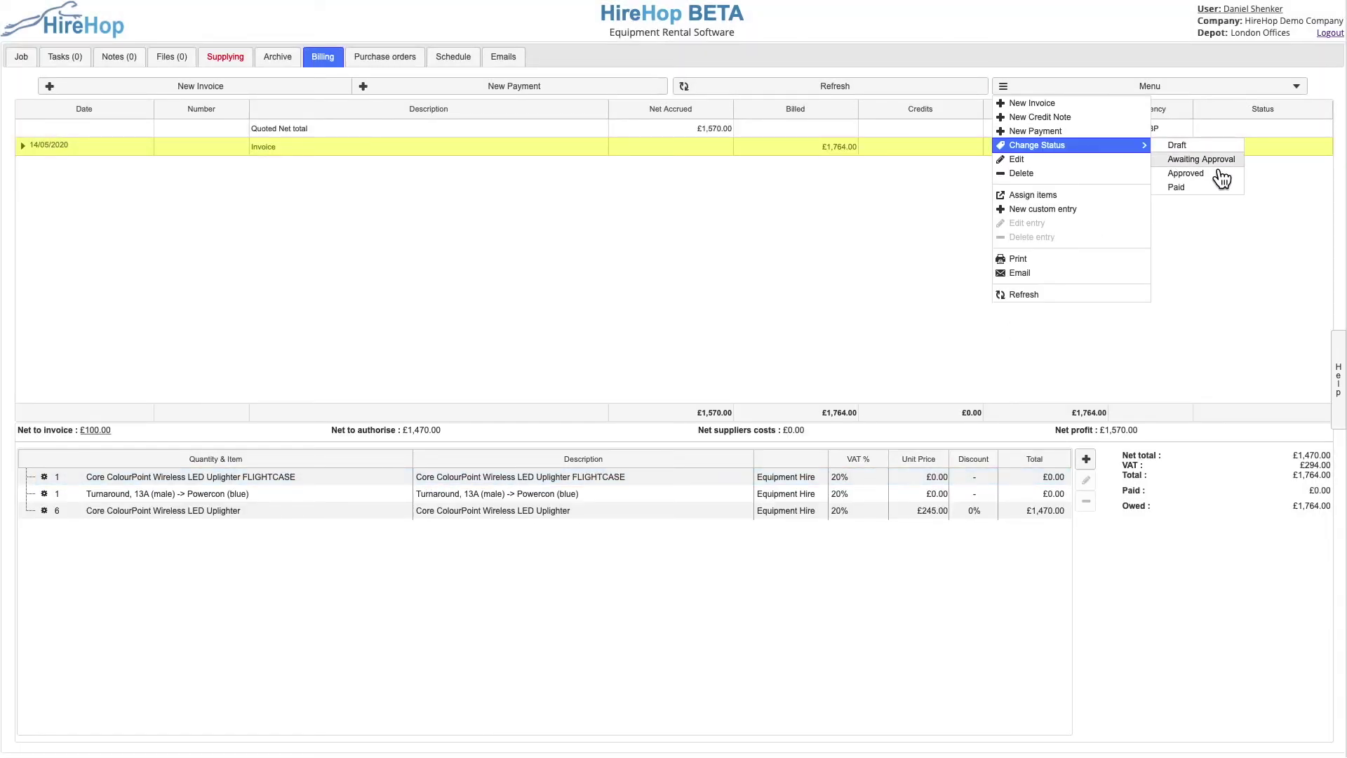
pyautogui.click(1192, 173)
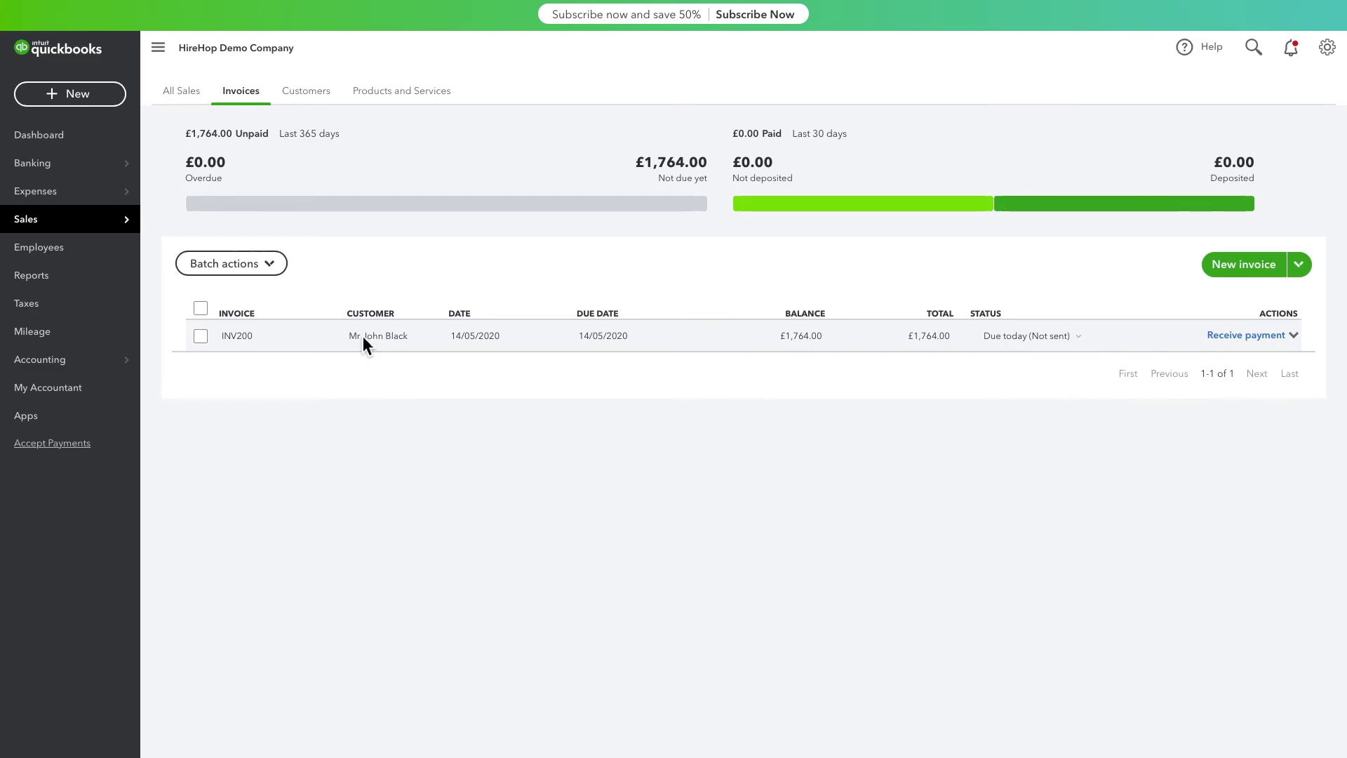
# Receive and save a £1,764.00 payment against invoice INV200.
pyautogui.click(363, 335)
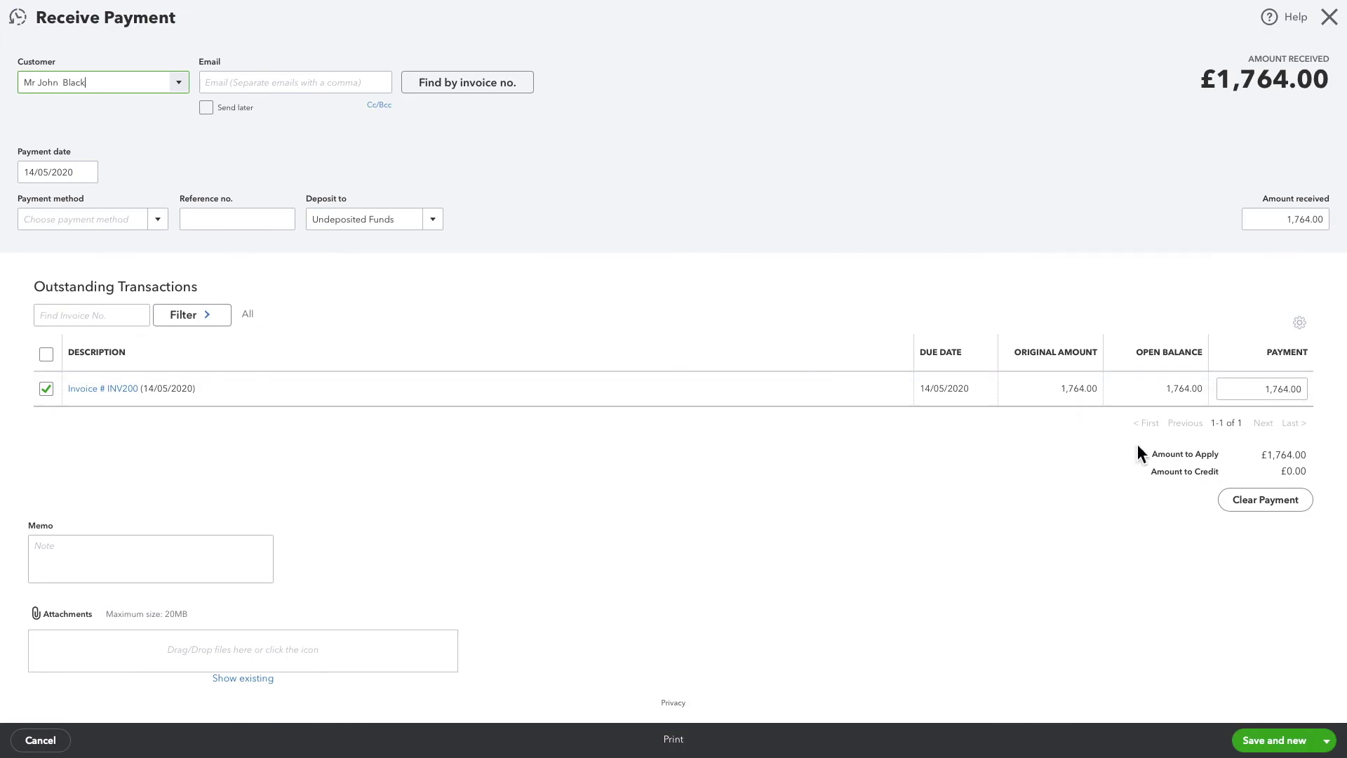
pyautogui.click(1282, 742)
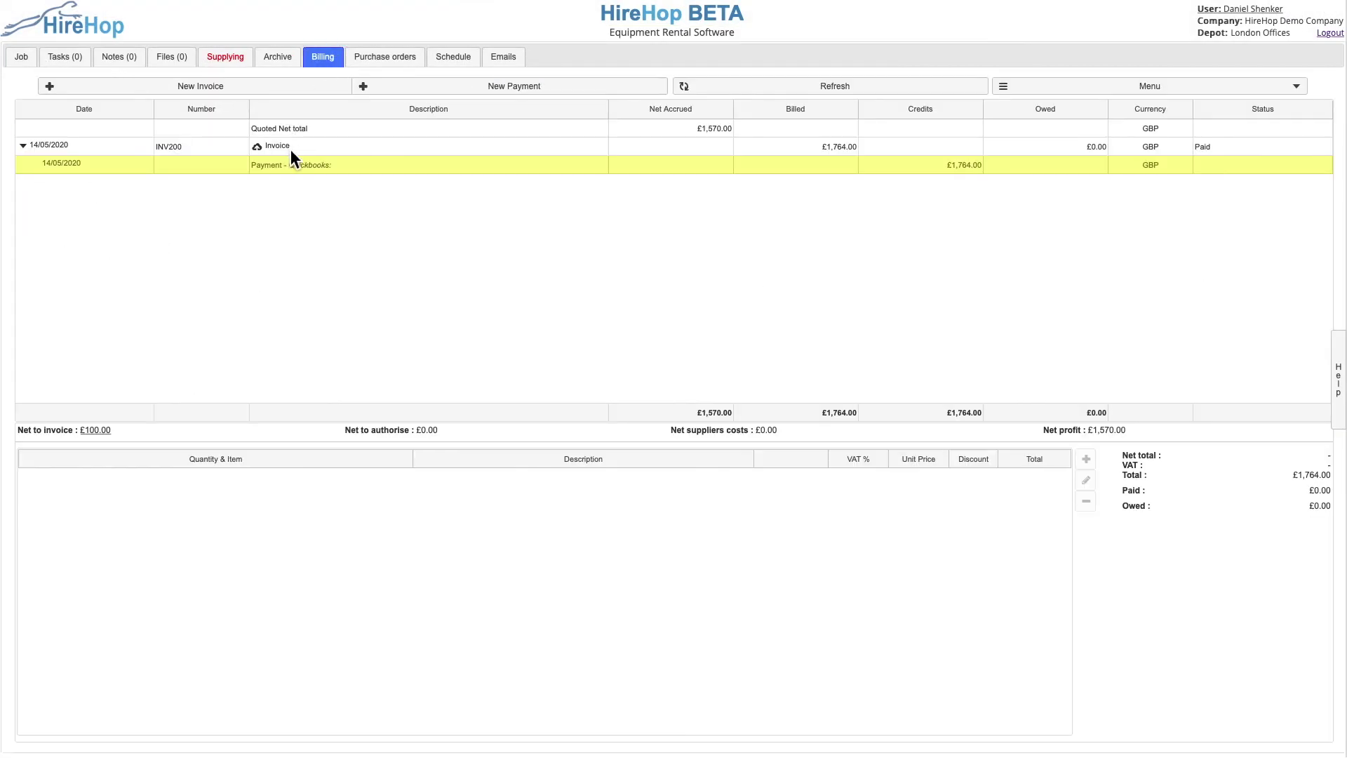
# Create and save a new purchase order for the job from The Best Supplier.
pyautogui.click(290, 150)
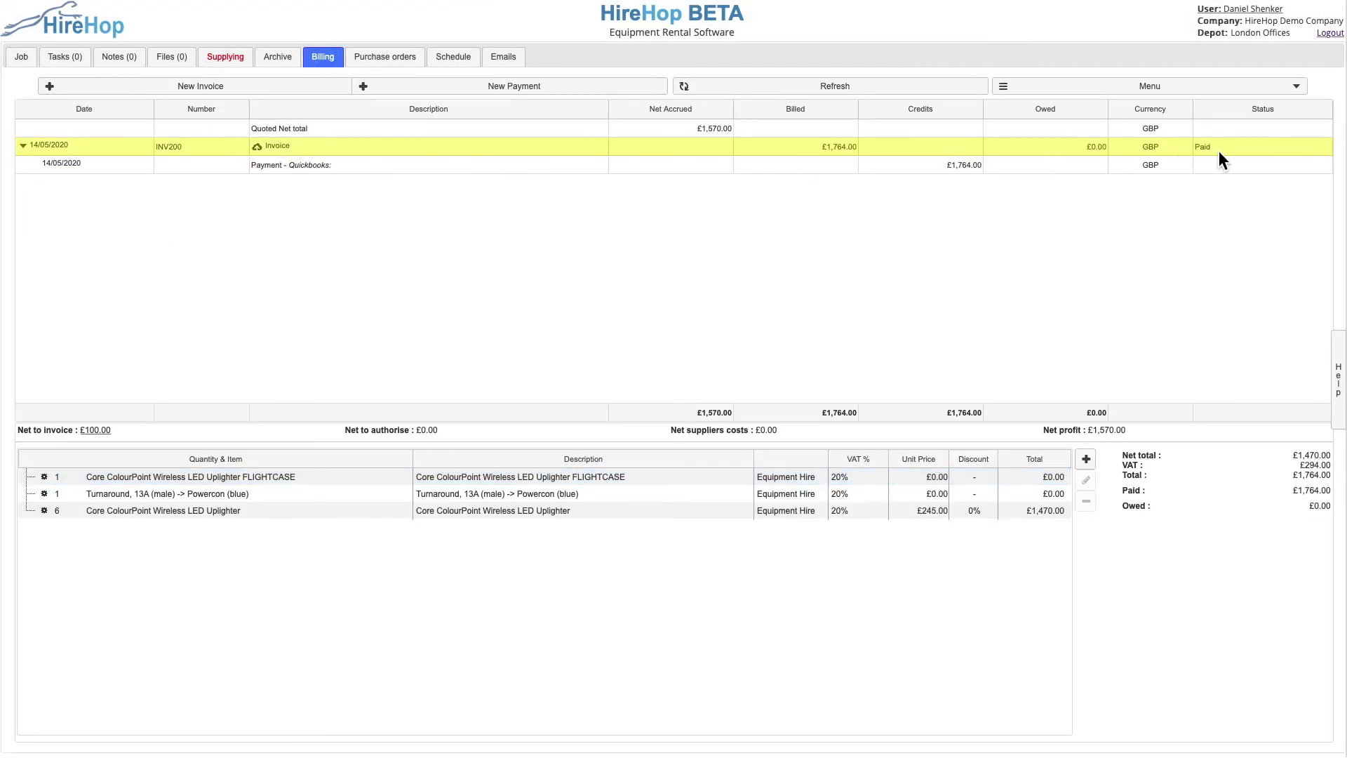
pyautogui.click(225, 56)
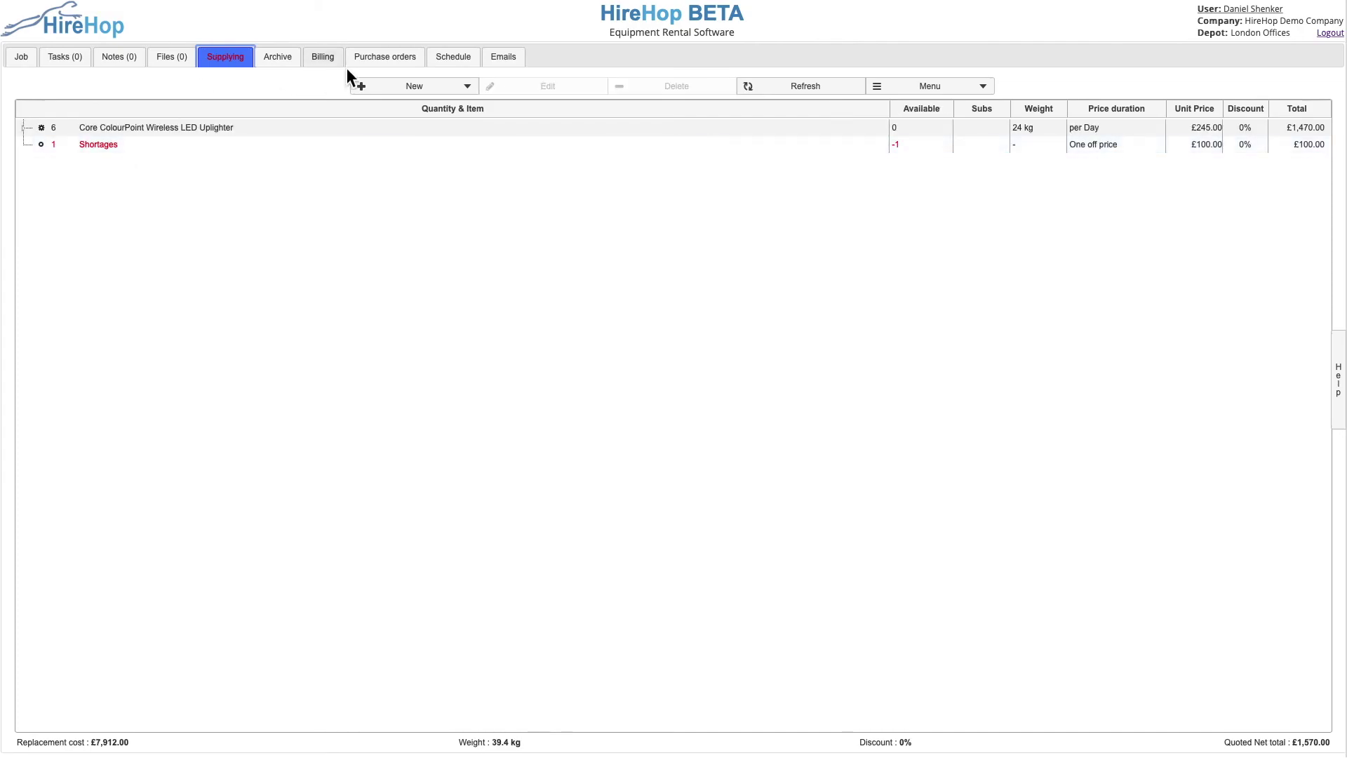
pyautogui.click(384, 56)
pyautogui.click(182, 85)
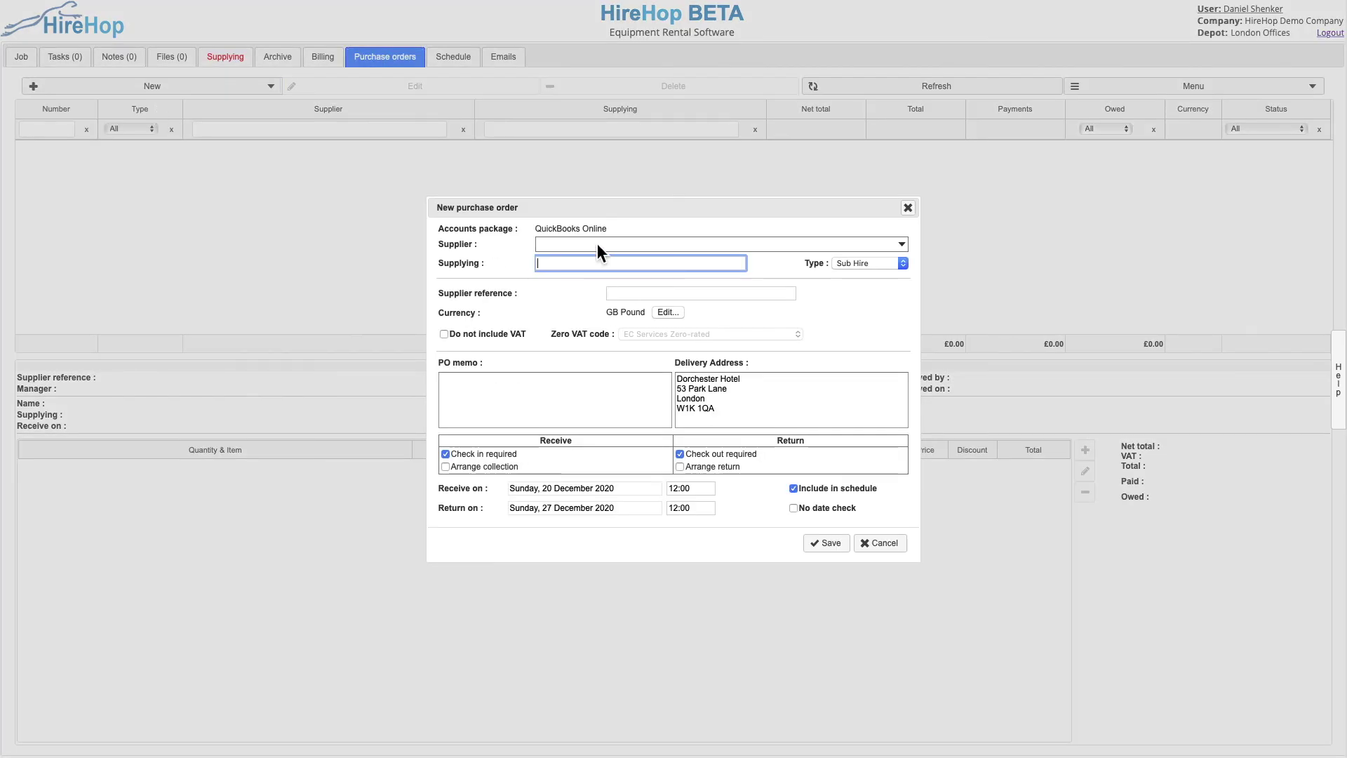
pyautogui.click(598, 244)
pyautogui.click(580, 297)
pyautogui.click(825, 542)
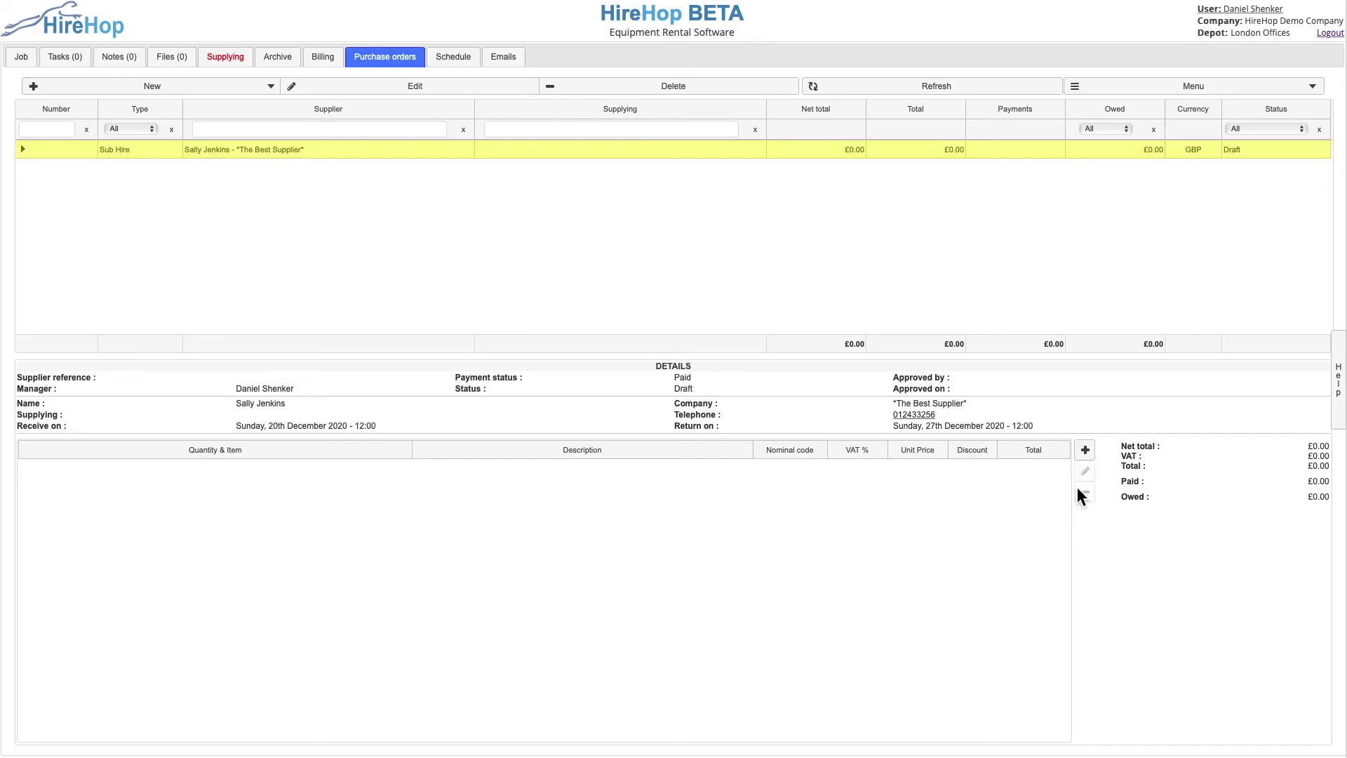
# Add the job's shortages at £50 unit price, then approve the purchase order as PO201.
pyautogui.click(1085, 449)
pyautogui.click(1121, 433)
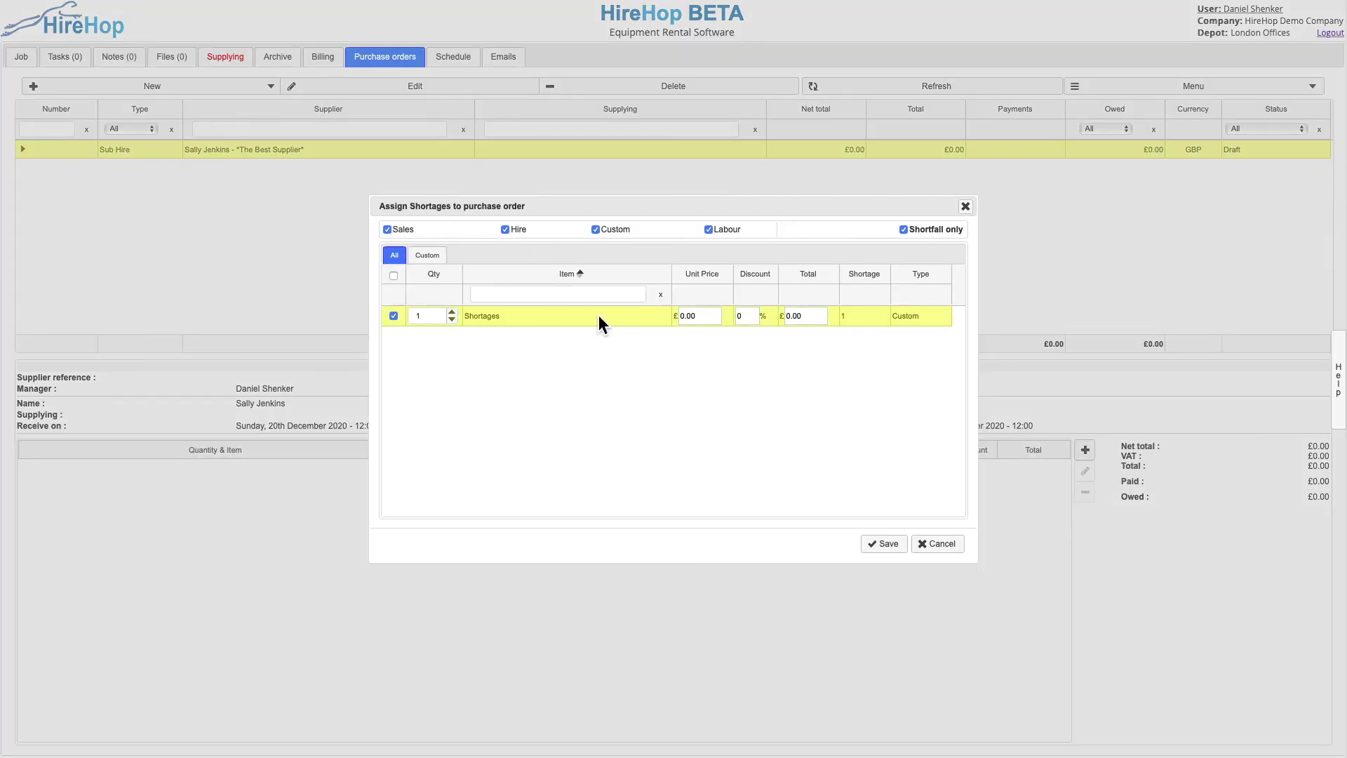
pyautogui.write('50')
pyautogui.click(880, 544)
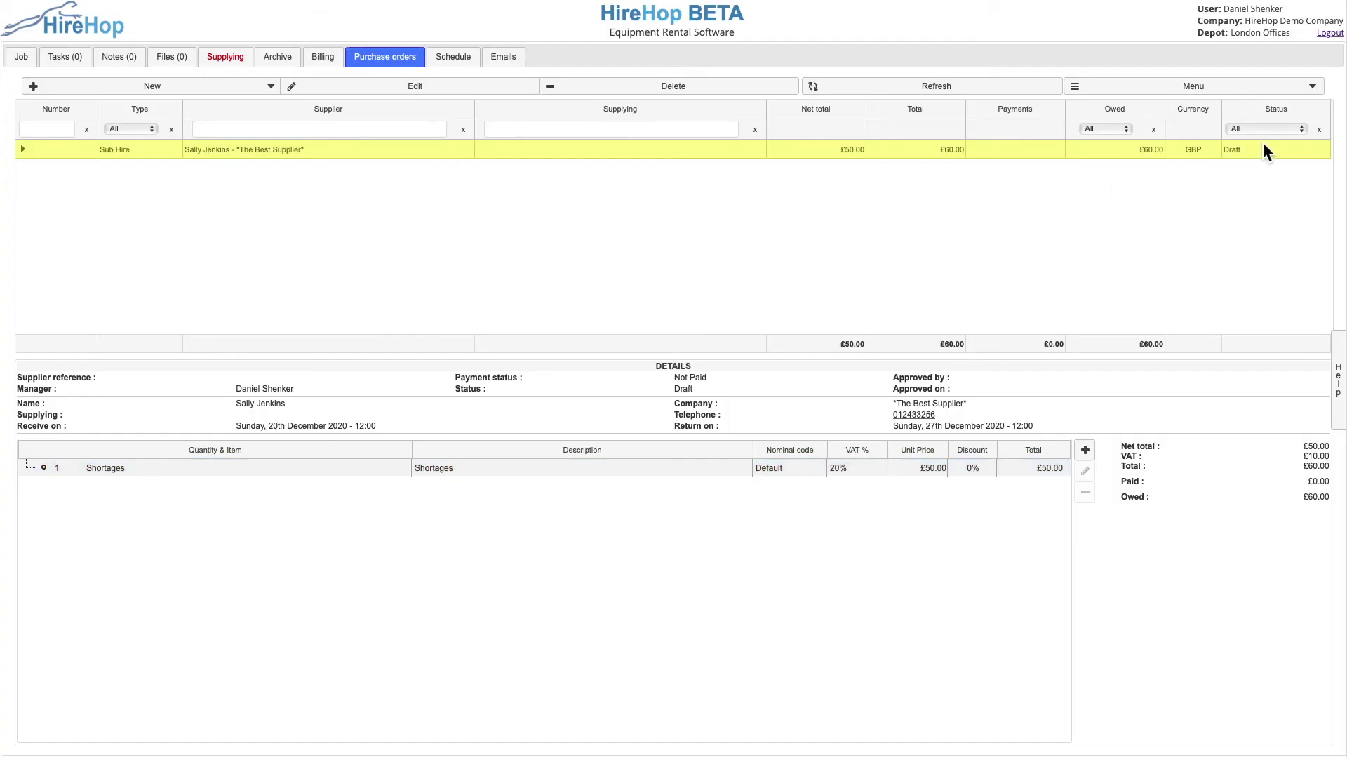
pyautogui.click(1228, 85)
pyautogui.click(1192, 187)
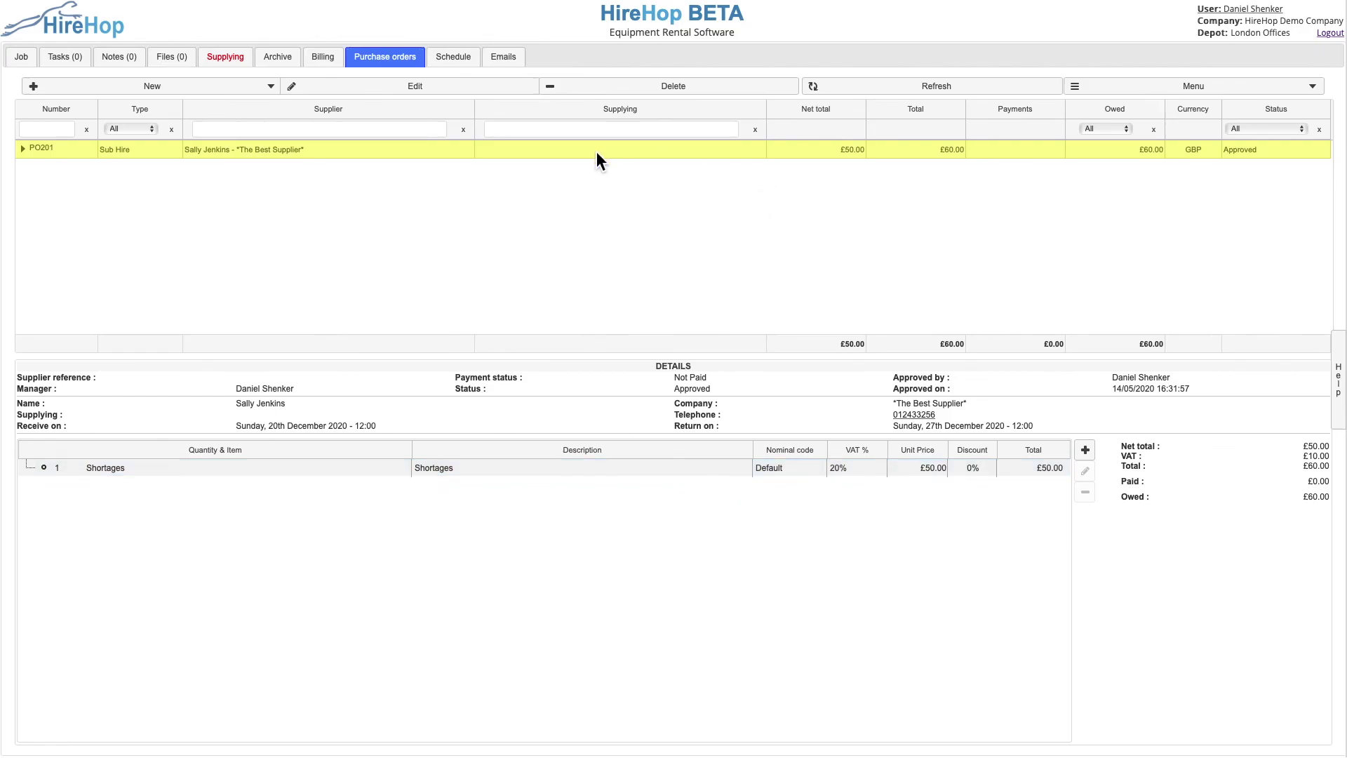